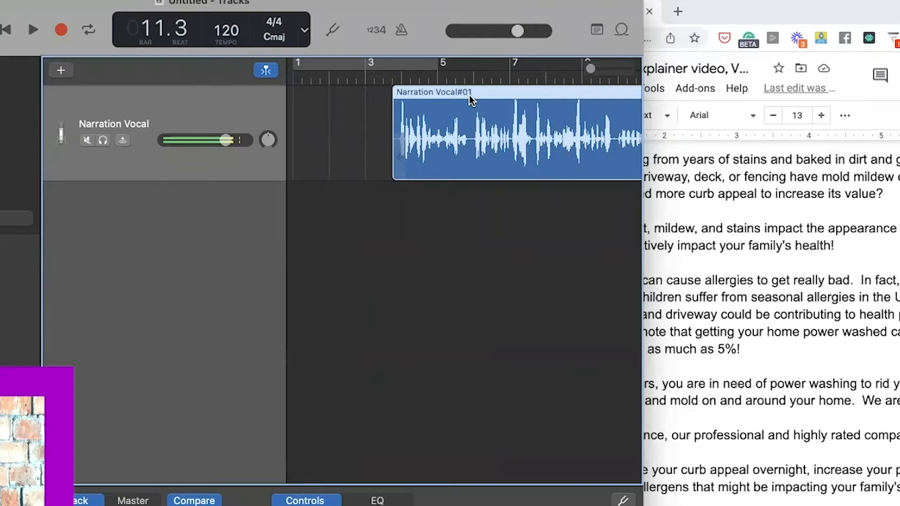
- Select the Narration Vocal#01 region and delete it from the Narration Vocal track
{"action": "double_click", "coordinate": [469, 129]}
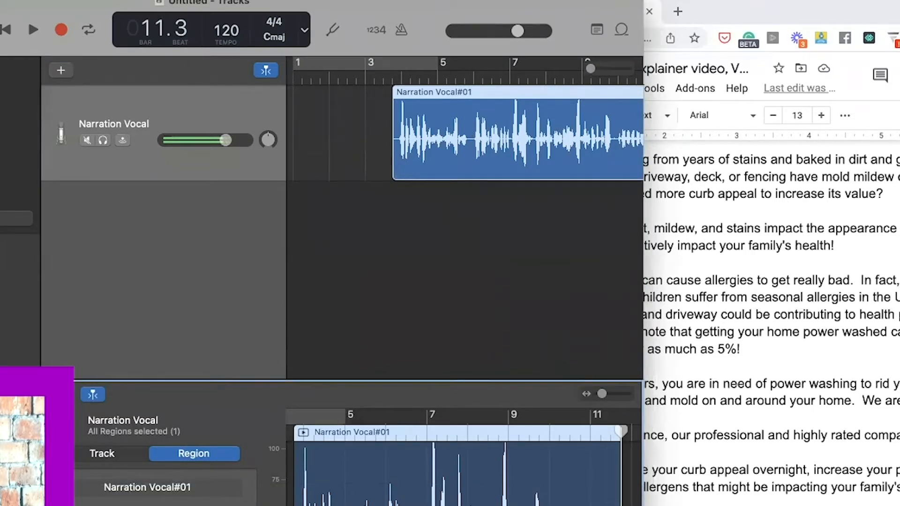
{"action": "left_click", "coordinate": [469, 320]}
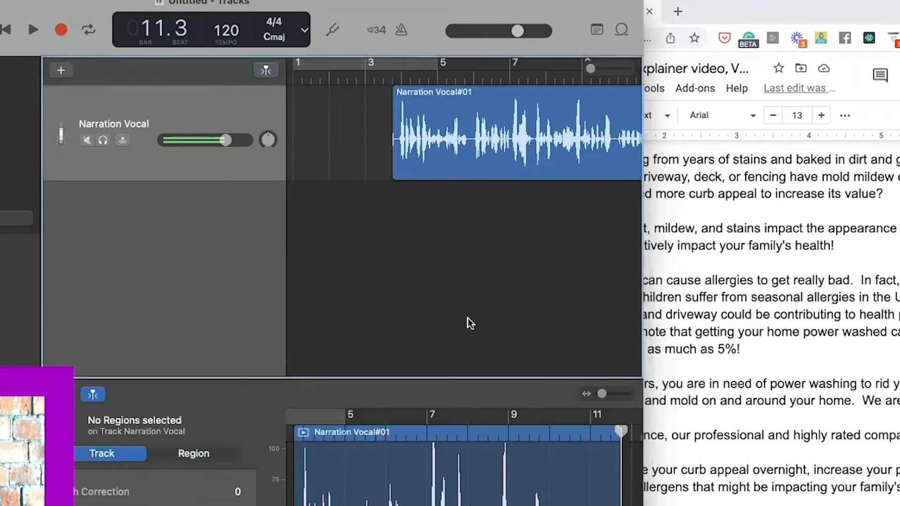
{"action": "key", "text": "super+a"}
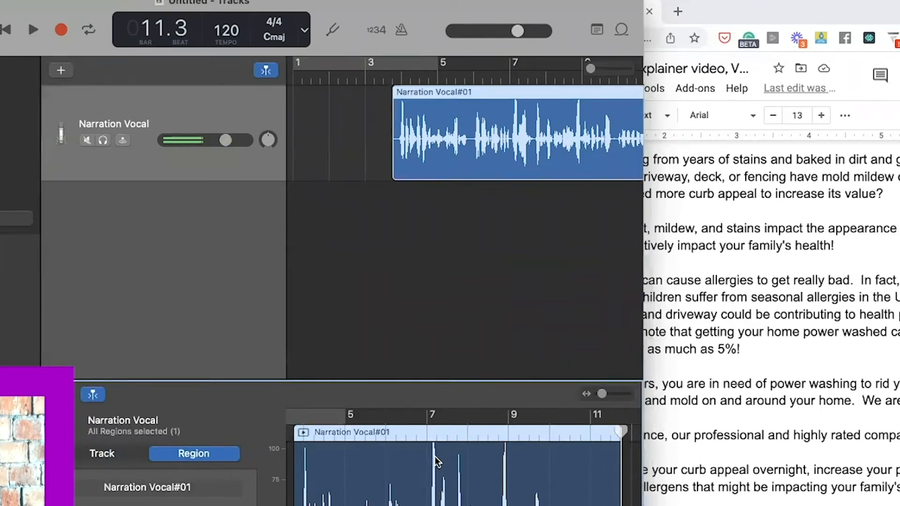
{"action": "left_click", "coordinate": [490, 97]}
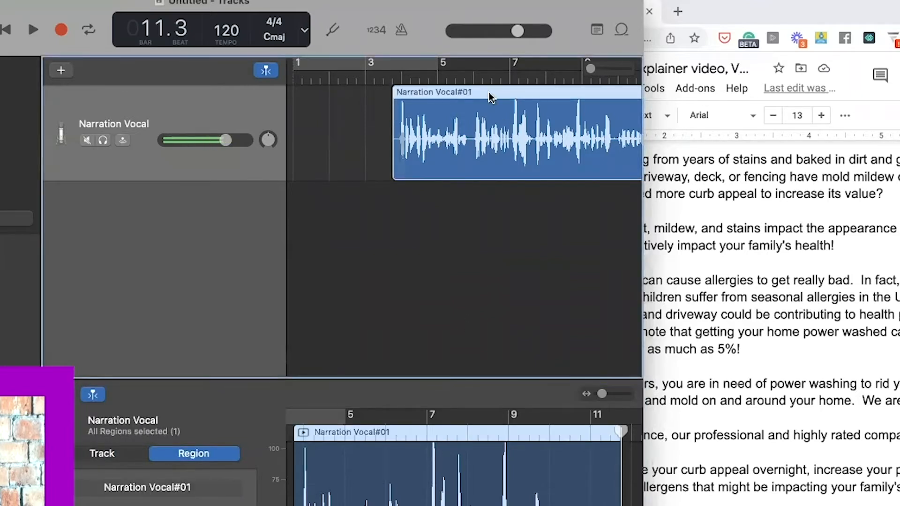
{"action": "key", "text": "Delete"}
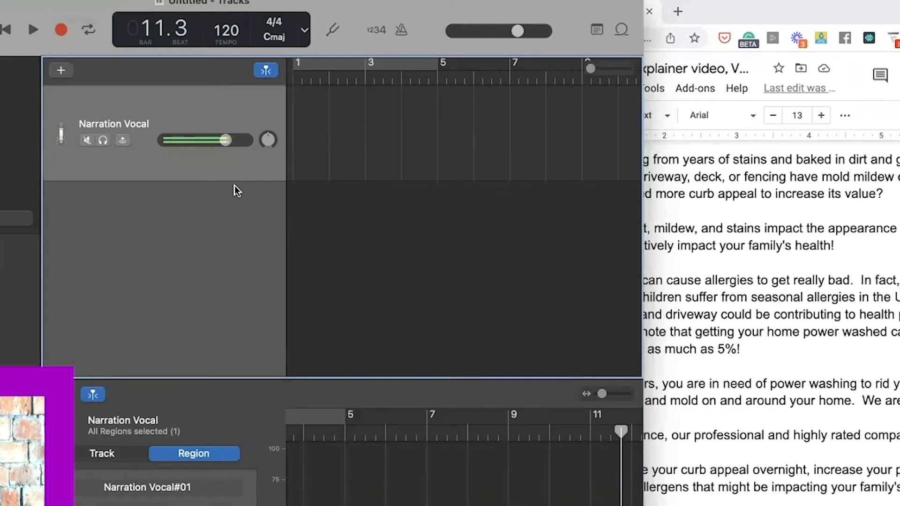
- Turn Catch Playhead off and back on, then hide the region editor with E
{"action": "left_click", "coordinate": [93, 396]}
{"action": "left_click", "coordinate": [92, 395]}
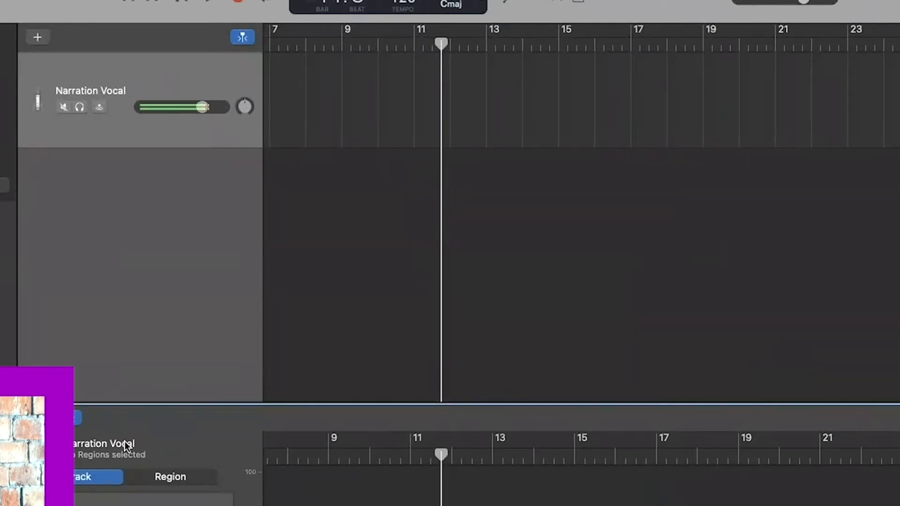
{"action": "left_click", "coordinate": [6, 281]}
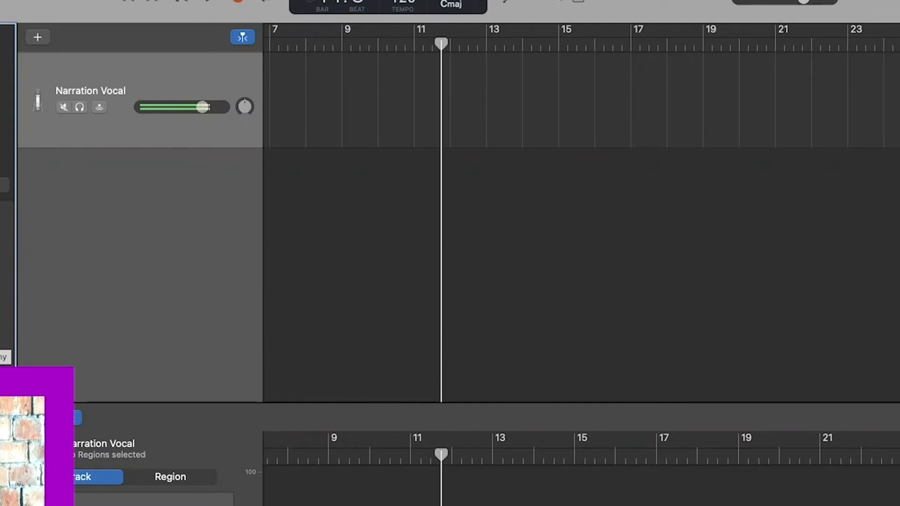
{"action": "key", "text": "e"}
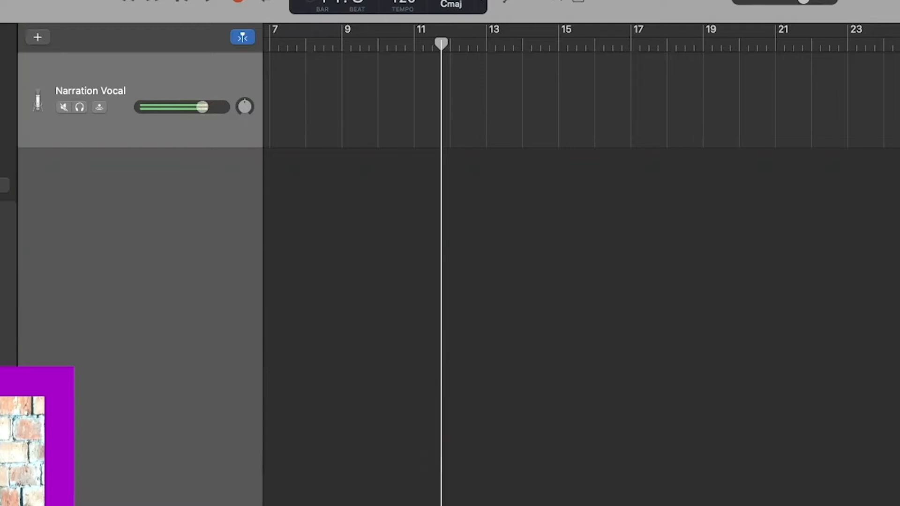
{"action": "scroll", "coordinate": [447, 203], "scroll_direction": "left", "scroll_amount": 5}
{"action": "left_click", "coordinate": [313, 84]}
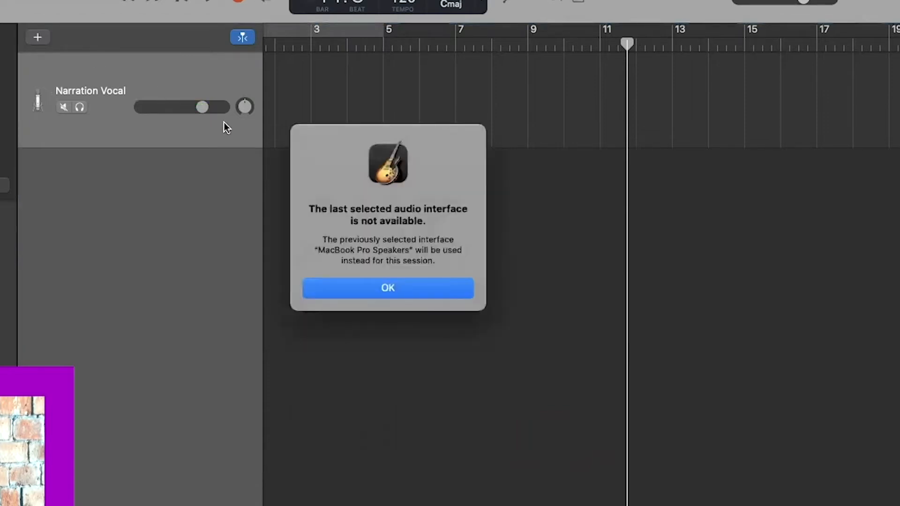
- Dismiss the audio-interface alert and check the Narration Vocal track's volume slider
{"action": "left_click", "coordinate": [421, 288]}
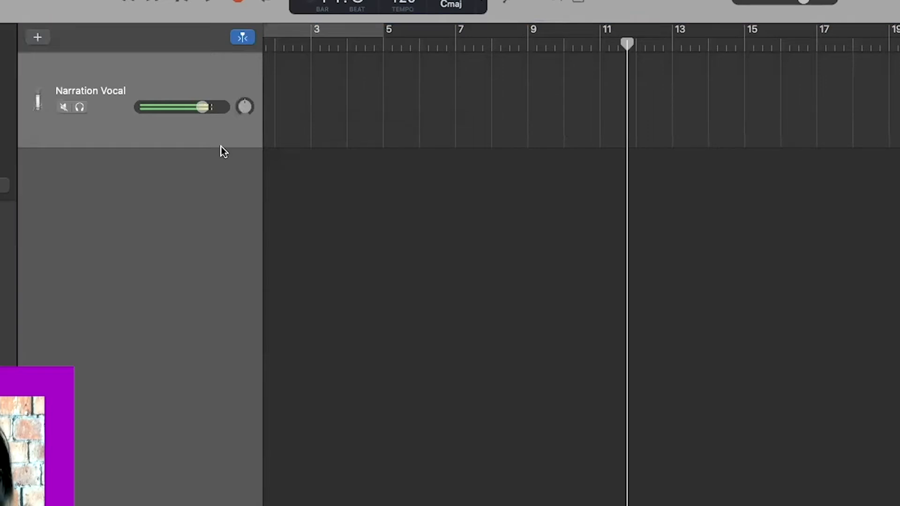
{"action": "left_click", "coordinate": [170, 105]}
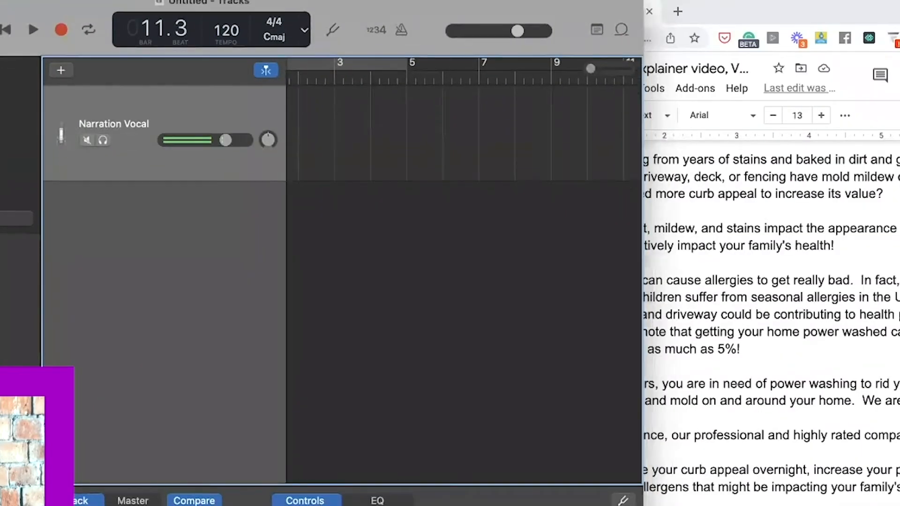
{"action": "key", "text": "Tab"}
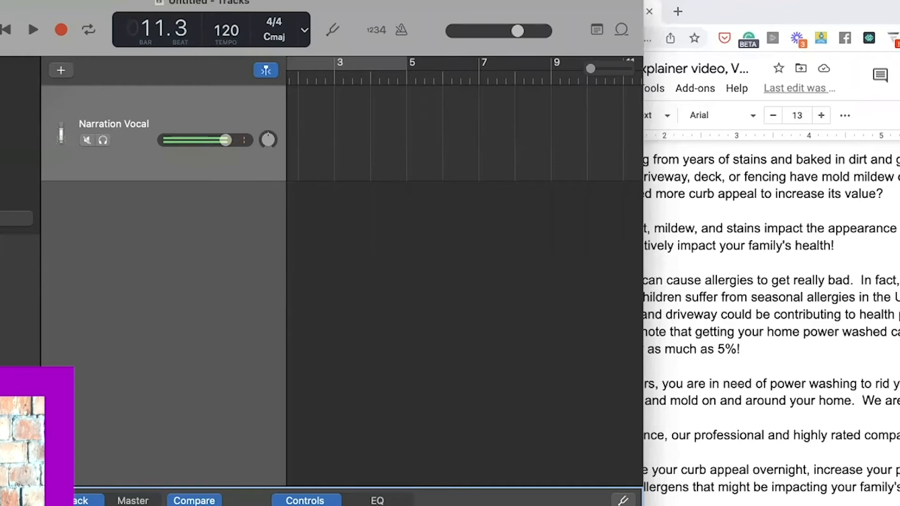
{"action": "scroll", "coordinate": [430, 195], "scroll_direction": "left", "scroll_amount": 3}
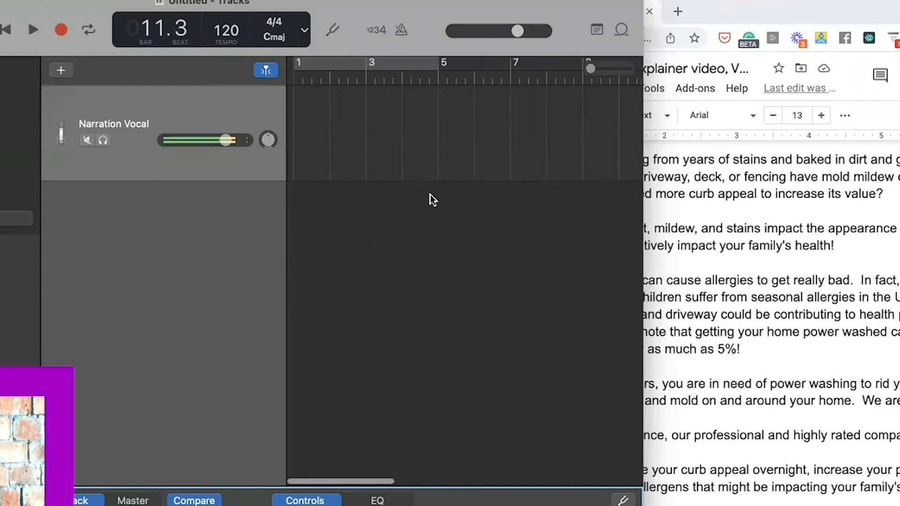
{"action": "left_click", "coordinate": [340, 125]}
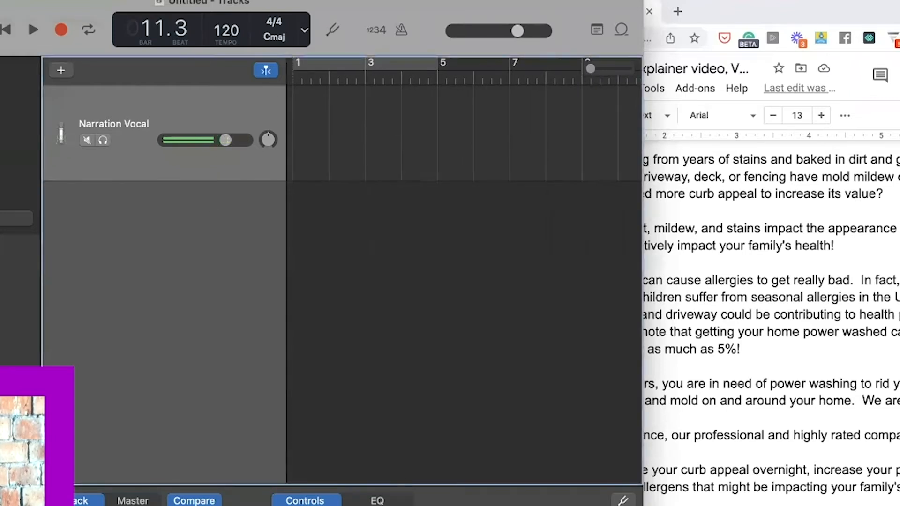
{"action": "left_click", "coordinate": [0, 0]}
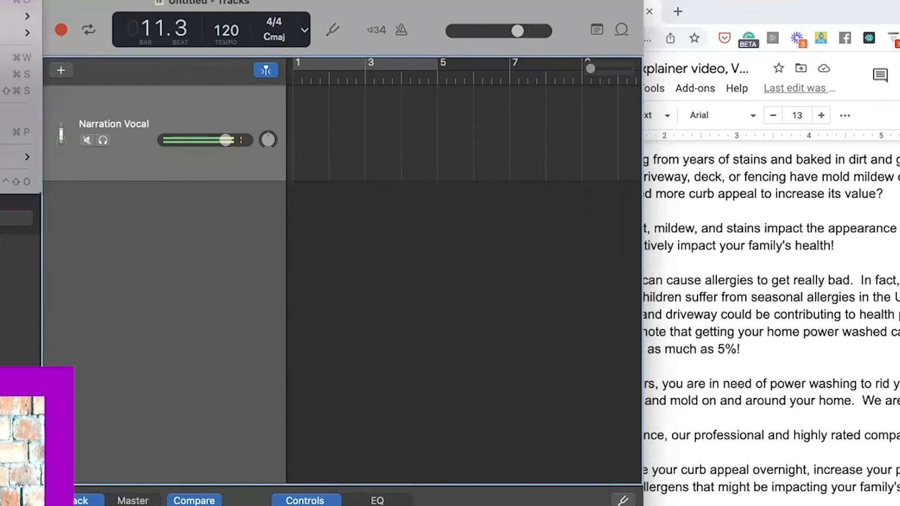
{"action": "mouse_move", "coordinate": [0, 0]}
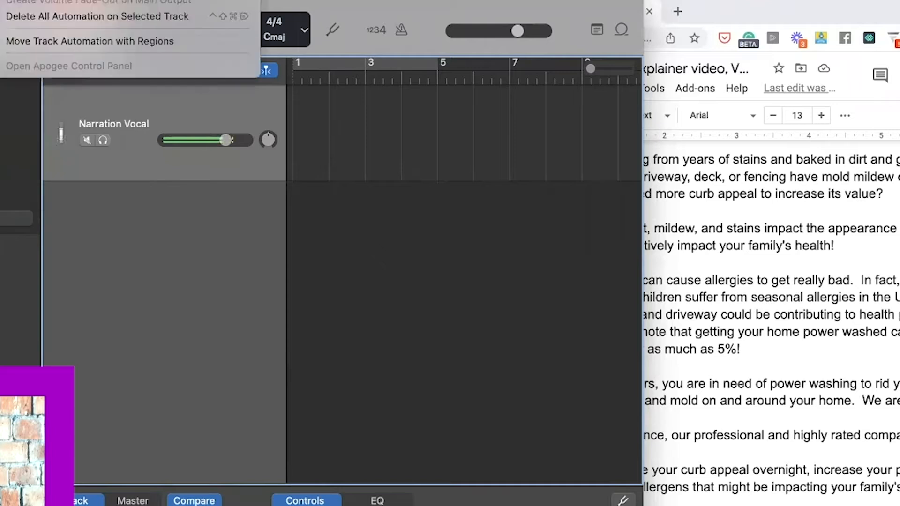
{"action": "mouse_move", "coordinate": [47, 0]}
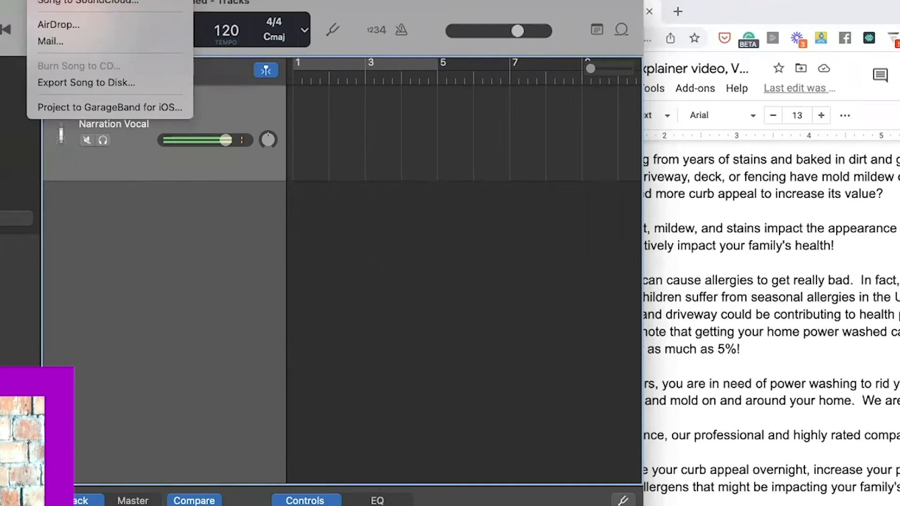
{"action": "mouse_move", "coordinate": [89, 0]}
{"action": "mouse_move", "coordinate": [127, 0]}
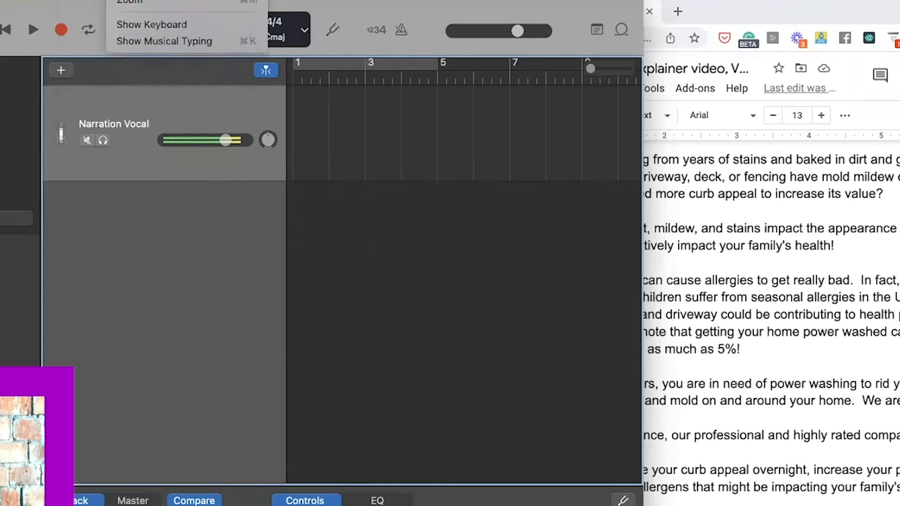
{"action": "mouse_move", "coordinate": [171, 0]}
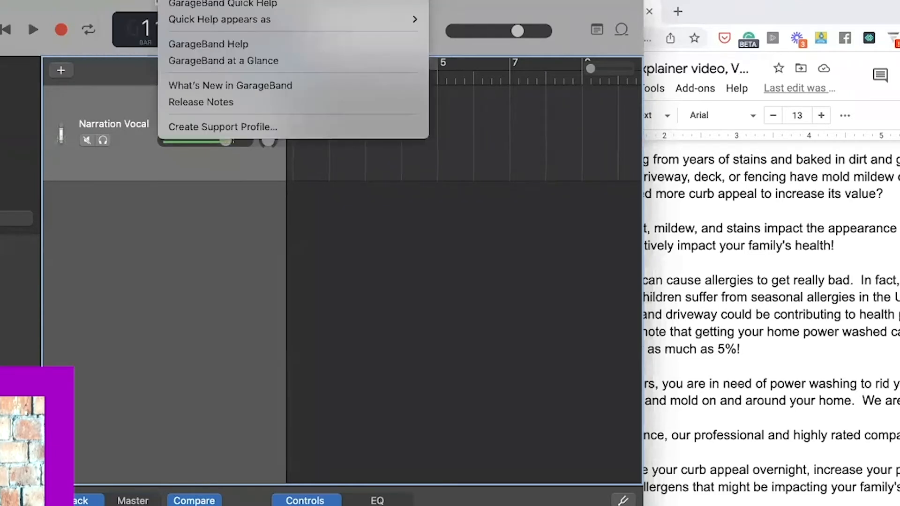
{"action": "key", "text": "Escape"}
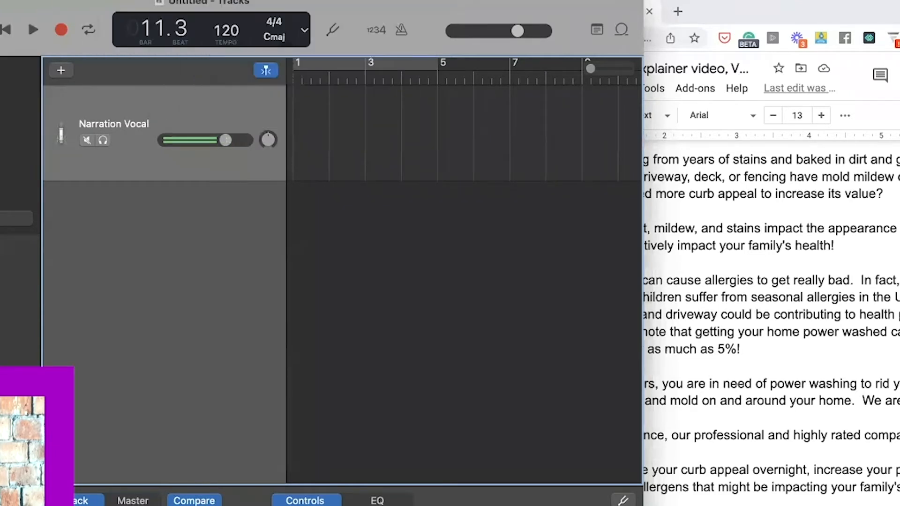
{"action": "mouse_move", "coordinate": [0, 33]}
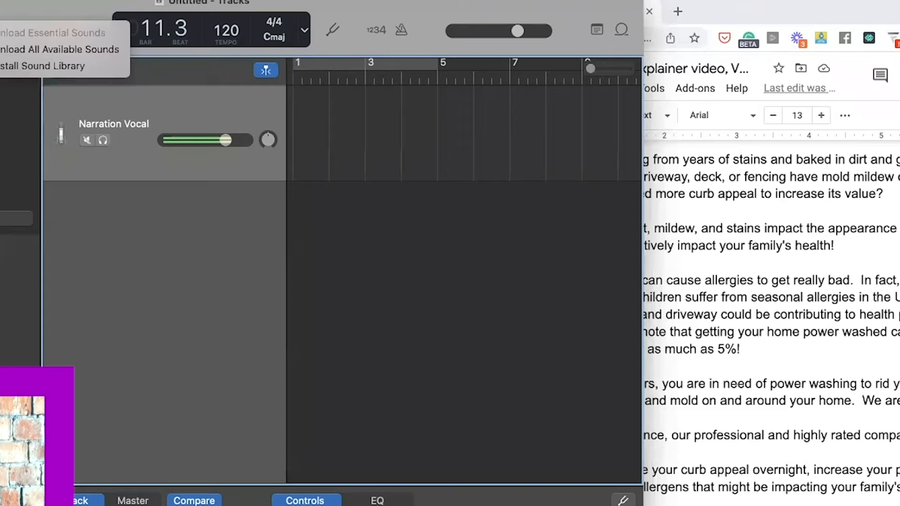
{"action": "mouse_move", "coordinate": [0, 124]}
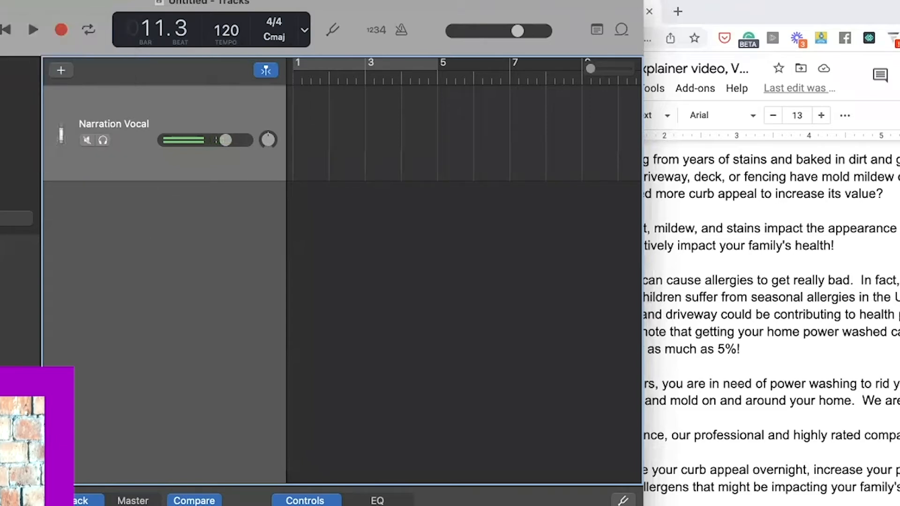
{"action": "left_click", "coordinate": [328, 505]}
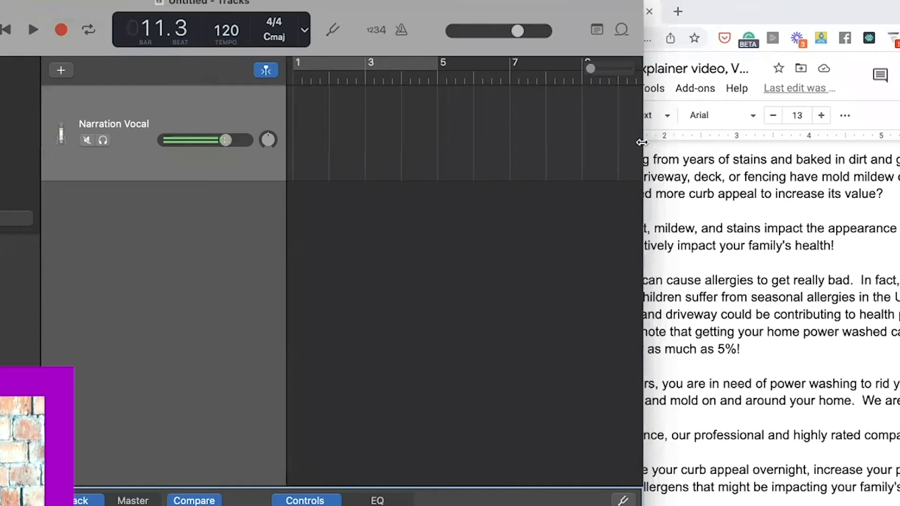
- Widen GarageBand over the script, record a short test take, then delete it
{"action": "left_click_drag", "start_coordinate": [642, 141], "coordinate": [722, 129]}
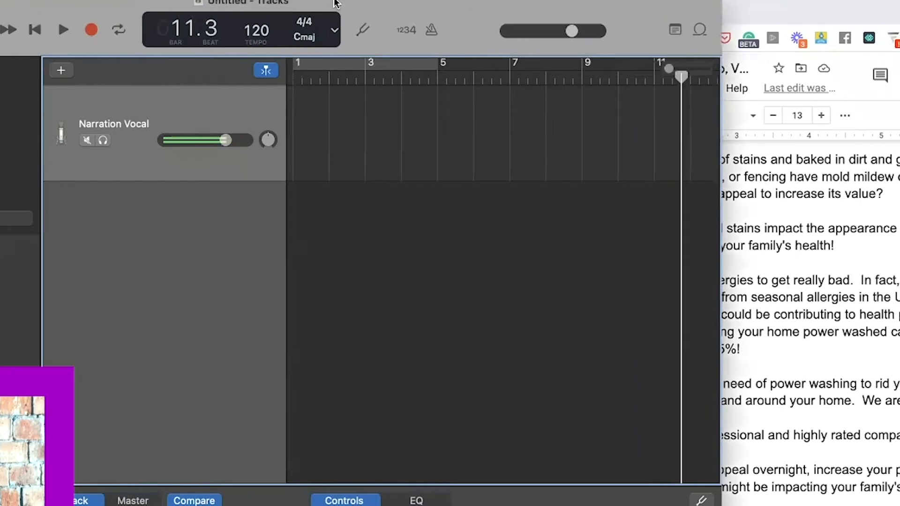
{"action": "left_click", "coordinate": [90, 31]}
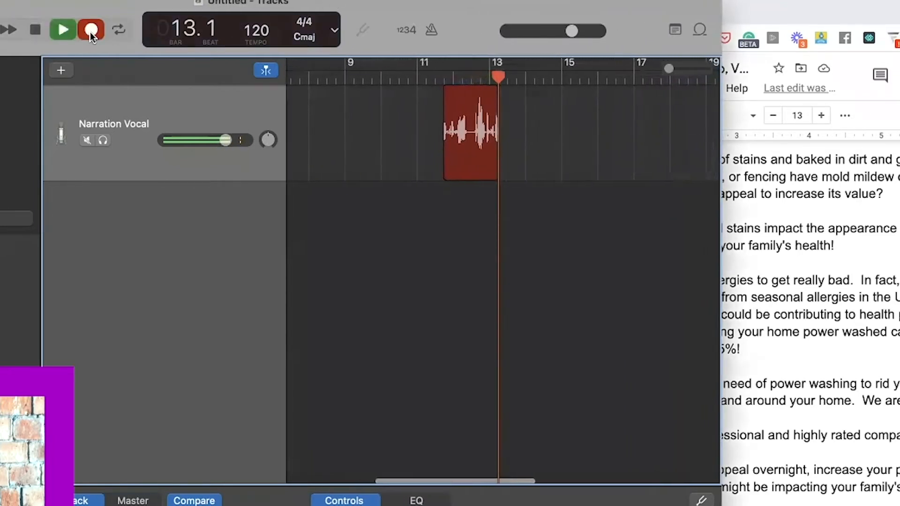
{"action": "left_click", "coordinate": [90, 32]}
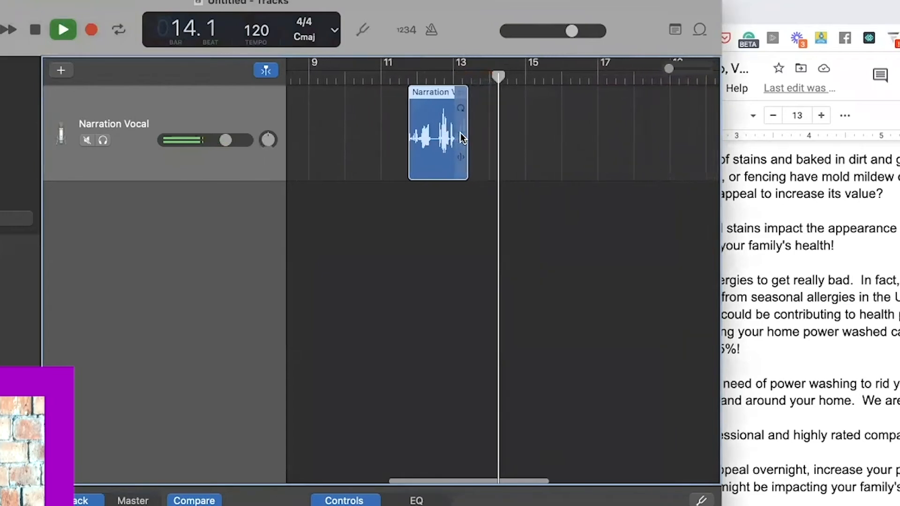
{"action": "key", "text": "Delete"}
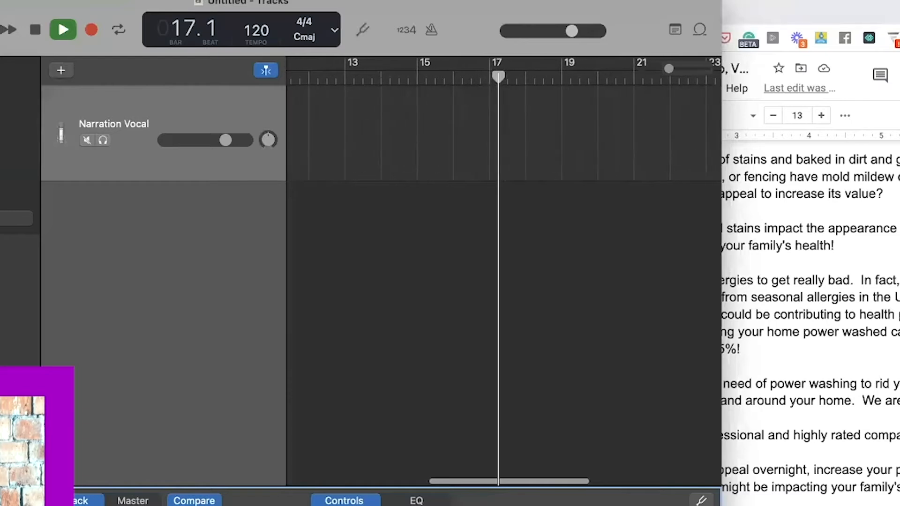
- Stop playback, put the playhead at bar 2, and bring the script document forward
{"action": "scroll", "coordinate": [352, 404], "scroll_direction": "left", "scroll_amount": 10}
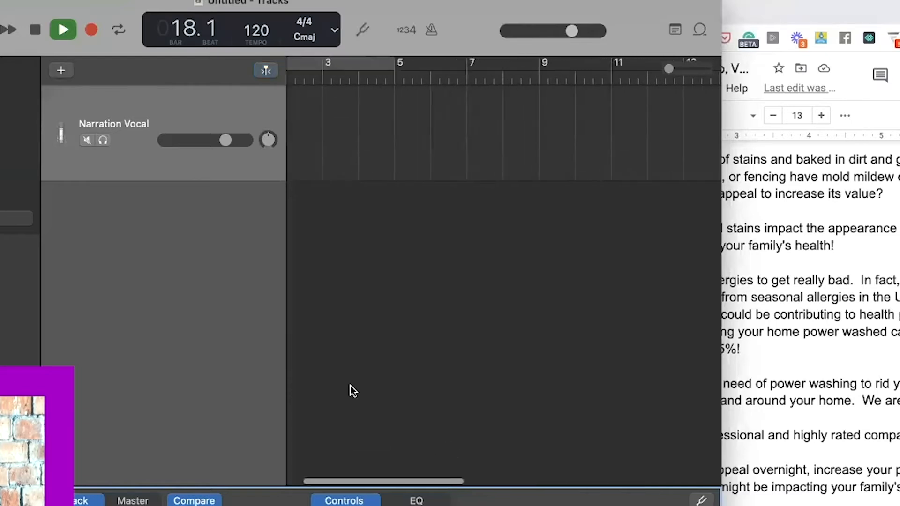
{"action": "left_click", "coordinate": [35, 30]}
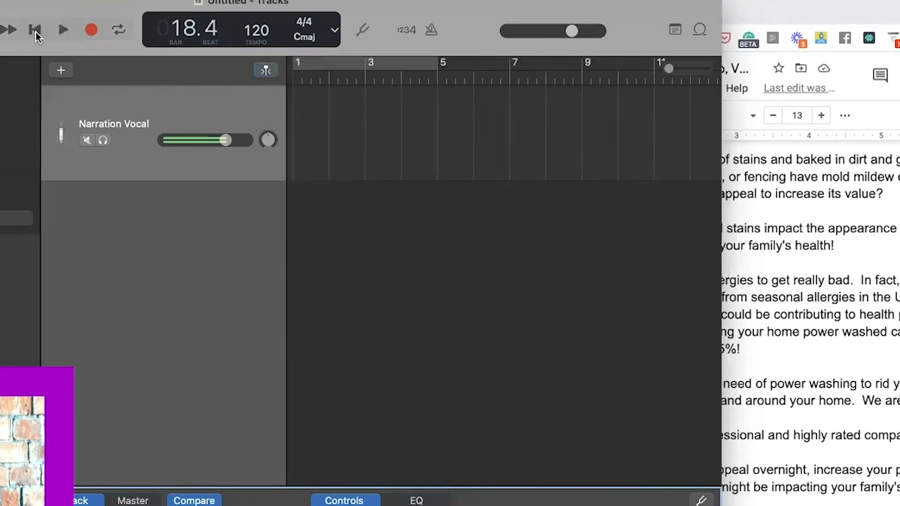
{"action": "left_click", "coordinate": [316, 111]}
{"action": "left_click", "coordinate": [329, 78]}
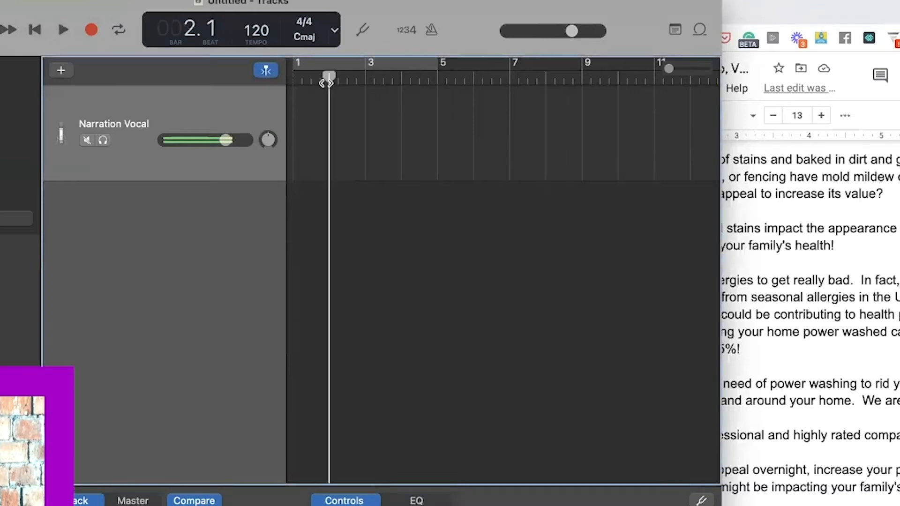
{"action": "left_click", "coordinate": [769, 244]}
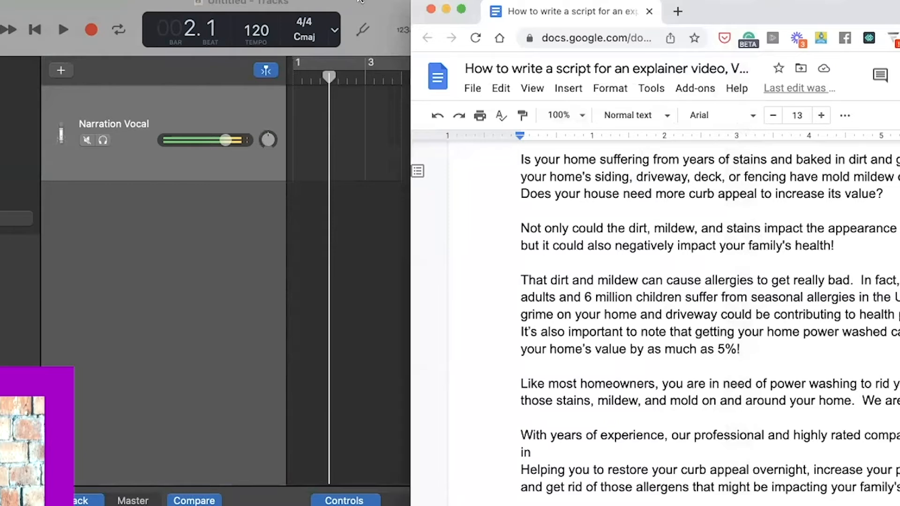
- Drag GarageBand back in front so it sits beside the Google Docs power-washing script
{"action": "left_click_drag", "start_coordinate": [362, 3], "coordinate": [55, 8]}
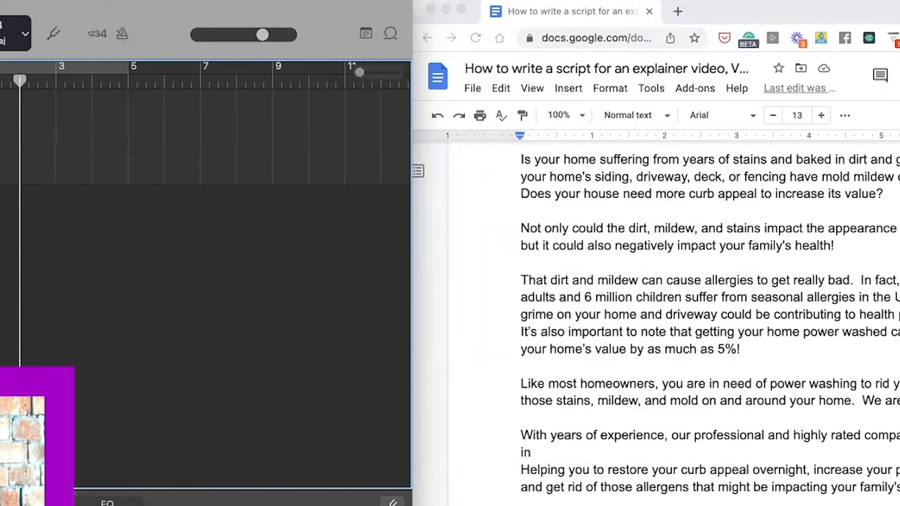
{"action": "key", "text": "Tab"}
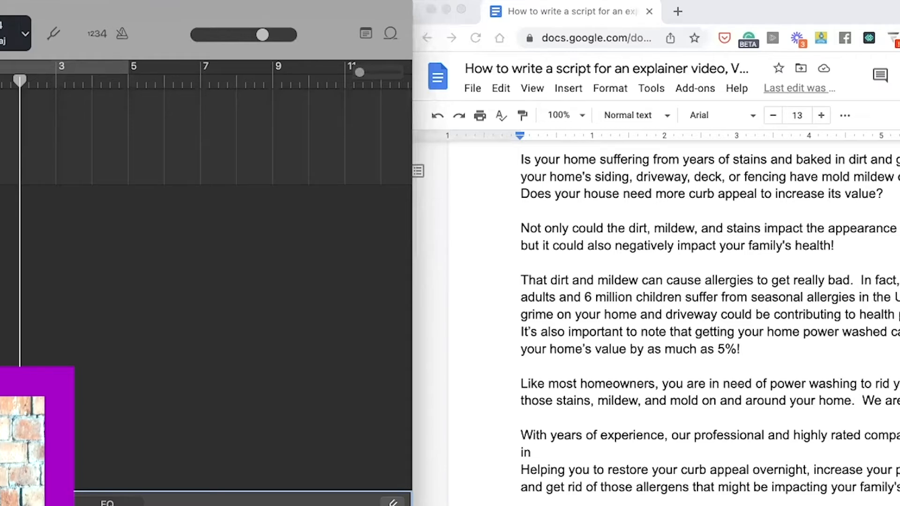
- Start recording with R and read the script aloud into the Narration Vocal track
{"action": "key", "text": "r"}
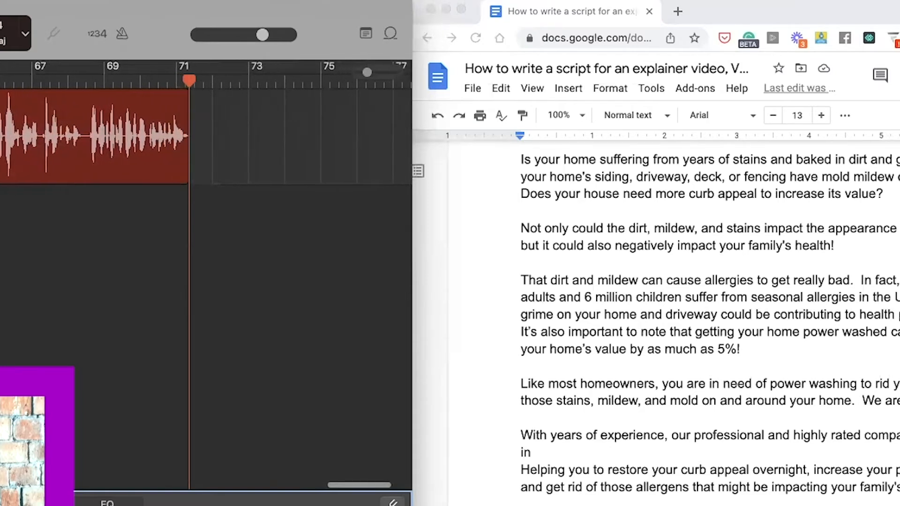
- Shift the GarageBand window to reveal its controls and stop the narration recording
{"action": "left_click_drag", "start_coordinate": [141, 9], "coordinate": [299, 7]}
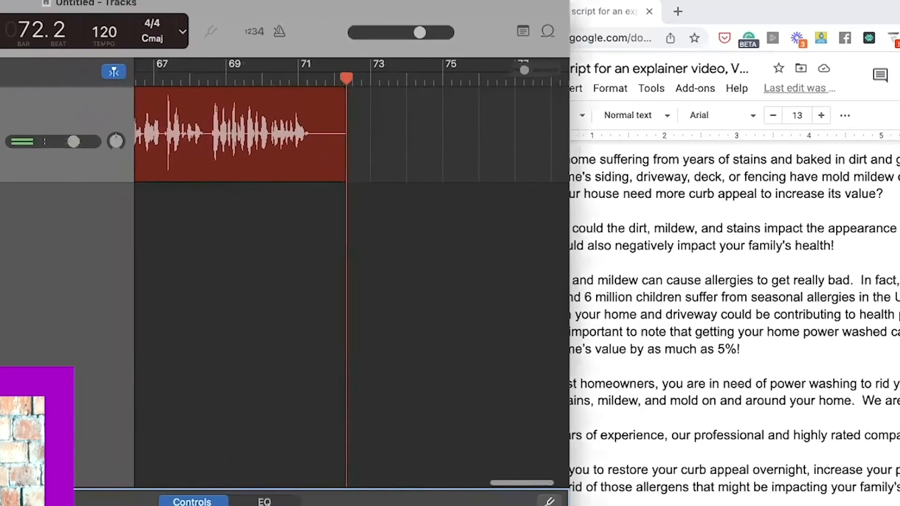
{"action": "key", "text": "space"}
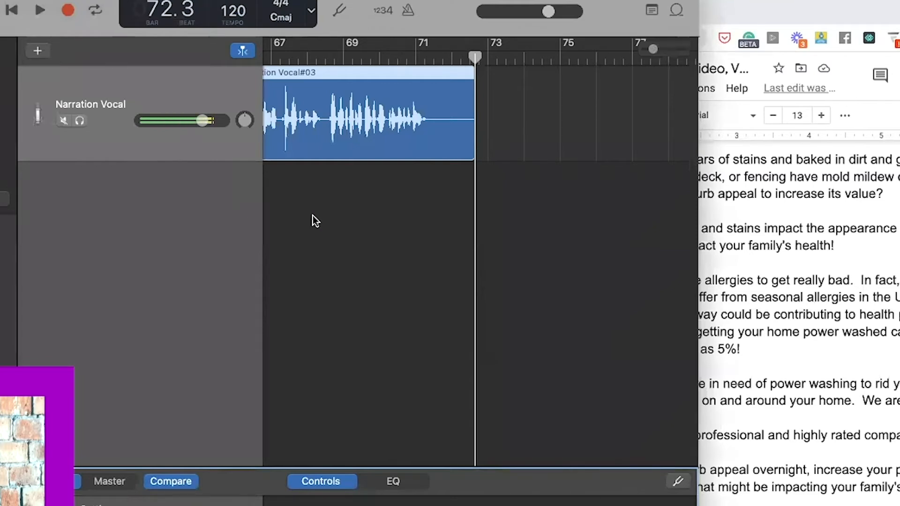
{"action": "scroll", "coordinate": [314, 215], "scroll_direction": "left", "scroll_amount": 20}
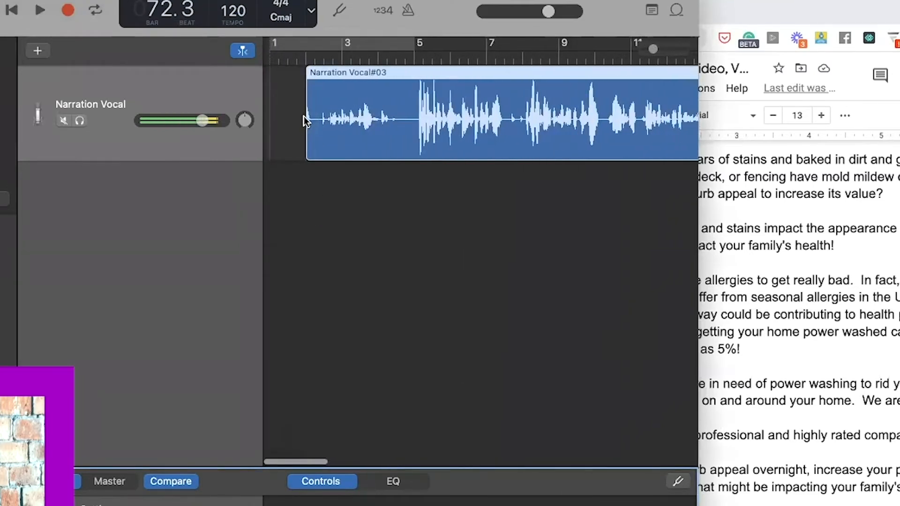
{"action": "scroll", "coordinate": [528, 106], "scroll_direction": "right", "scroll_amount": 5}
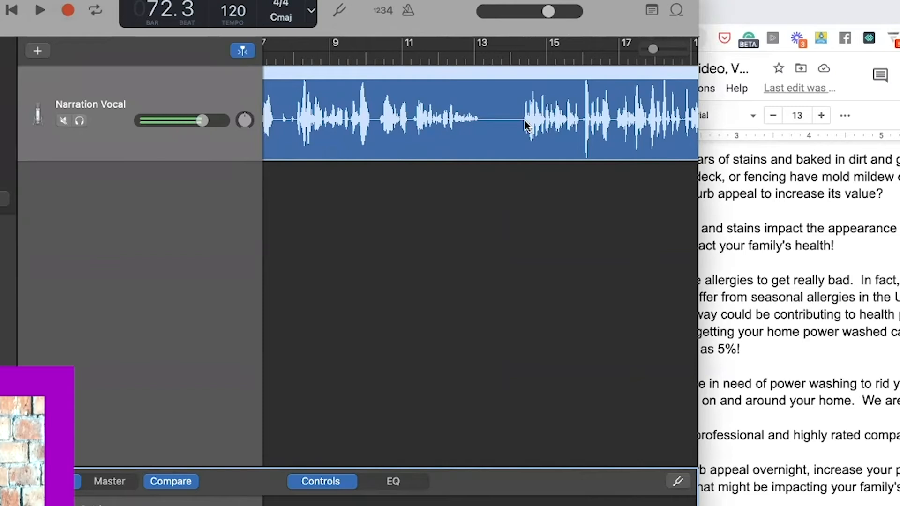
{"action": "scroll", "coordinate": [489, 131], "scroll_direction": "left", "scroll_amount": 10}
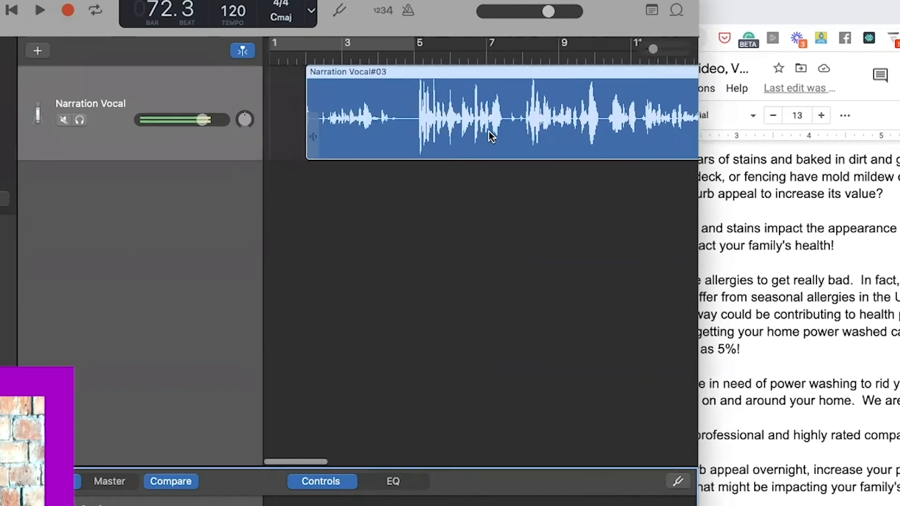
- Drag the left edge of Narration Vocal#03 right so it begins around bar 14
{"action": "left_click_drag", "start_coordinate": [307, 115], "coordinate": [647, 124]}
{"action": "scroll", "coordinate": [647, 124], "scroll_direction": "right", "scroll_amount": 10}
{"action": "scroll", "coordinate": [647, 124], "scroll_direction": "right", "scroll_amount": 3}
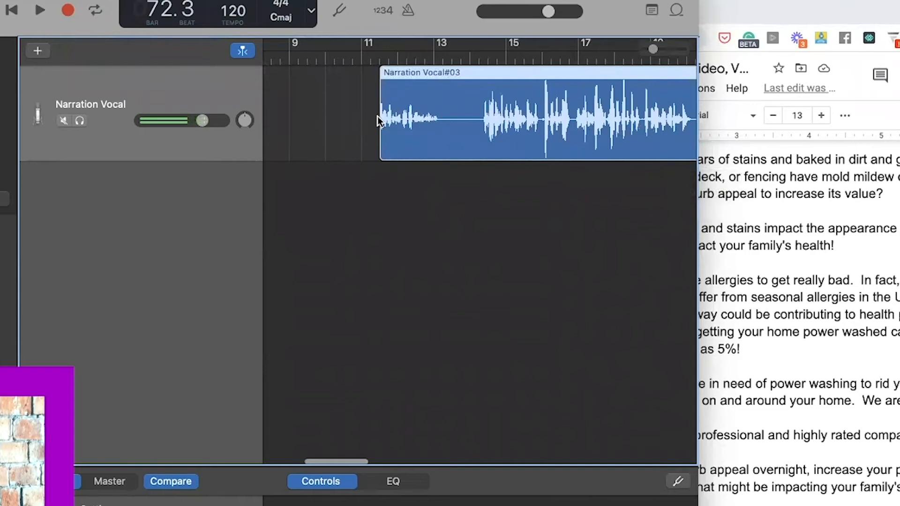
{"action": "left_click_drag", "start_coordinate": [380, 118], "coordinate": [479, 130]}
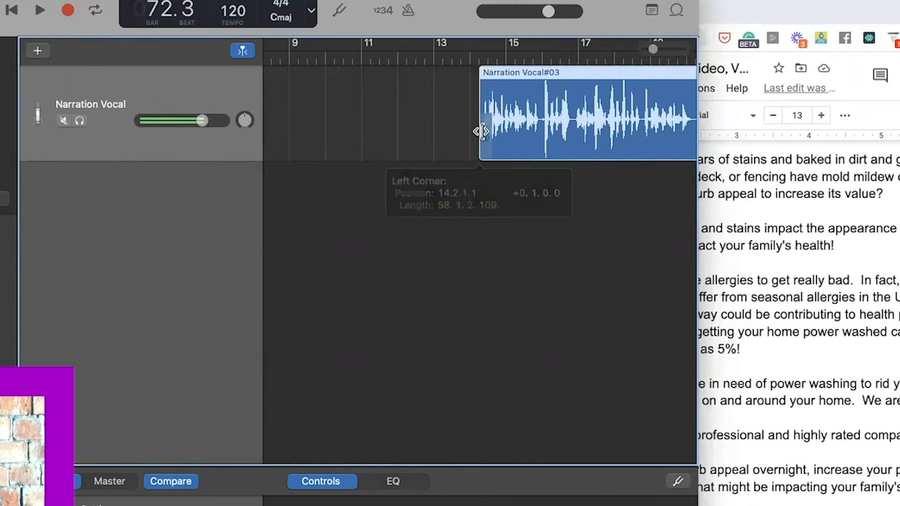
{"action": "left_click", "coordinate": [504, 245]}
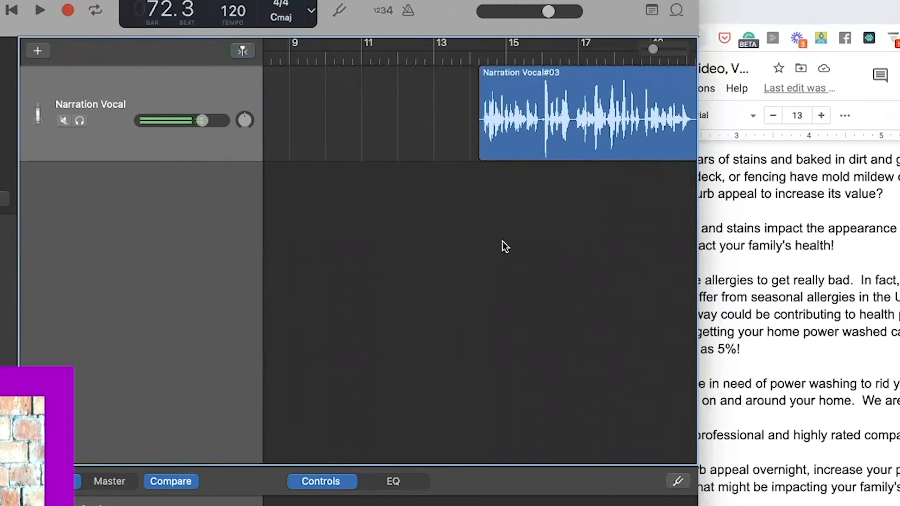
- Play the trimmed narration back from bar 14, pausing and resuming once
{"action": "scroll", "coordinate": [533, 130], "scroll_direction": "left", "scroll_amount": 4}
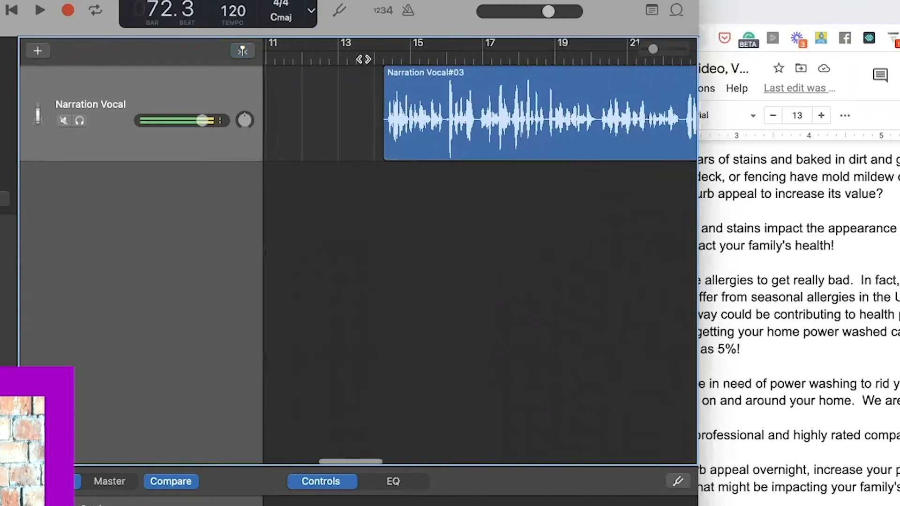
{"action": "left_click", "coordinate": [375, 58]}
{"action": "left_click", "coordinate": [35, 12]}
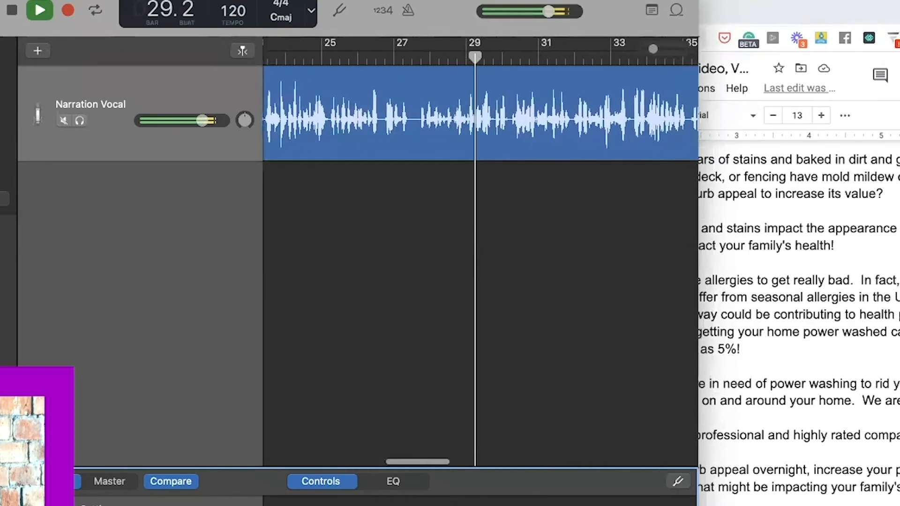
{"action": "left_click", "coordinate": [12, 10]}
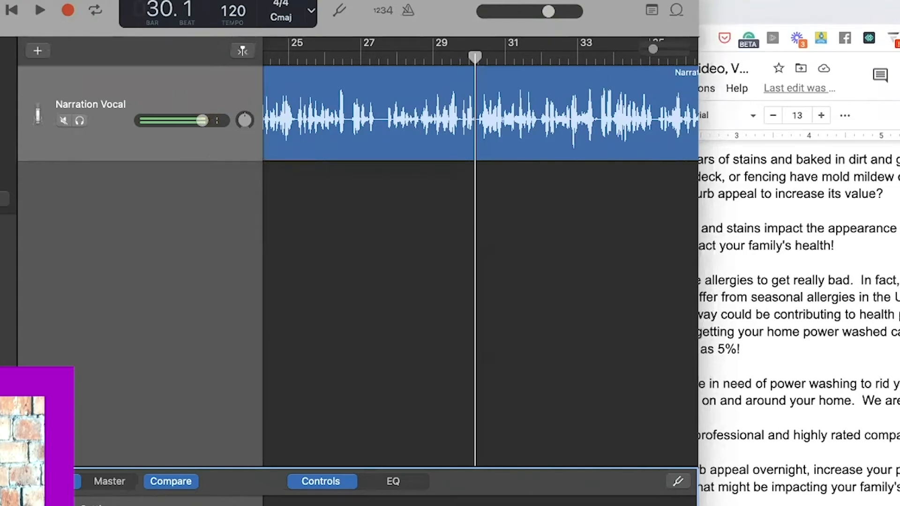
{"action": "left_click", "coordinate": [39, 13]}
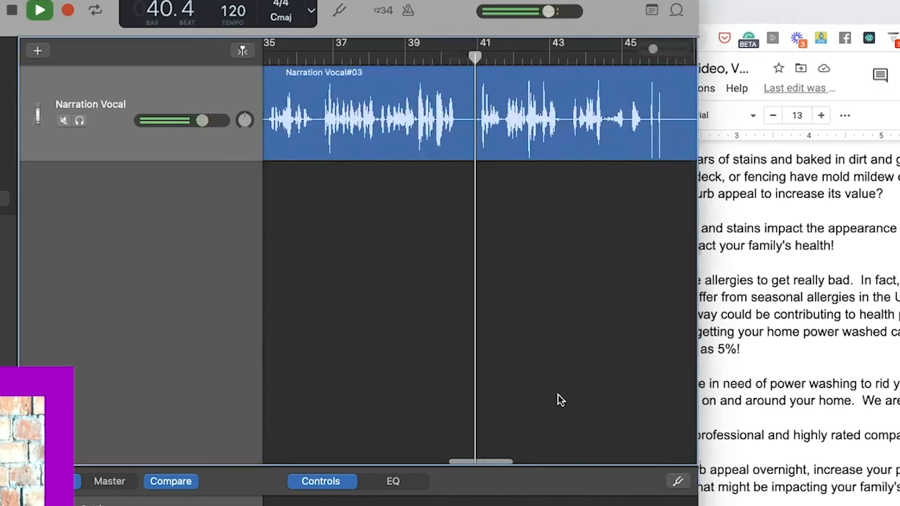
{"action": "left_click", "coordinate": [38, 12]}
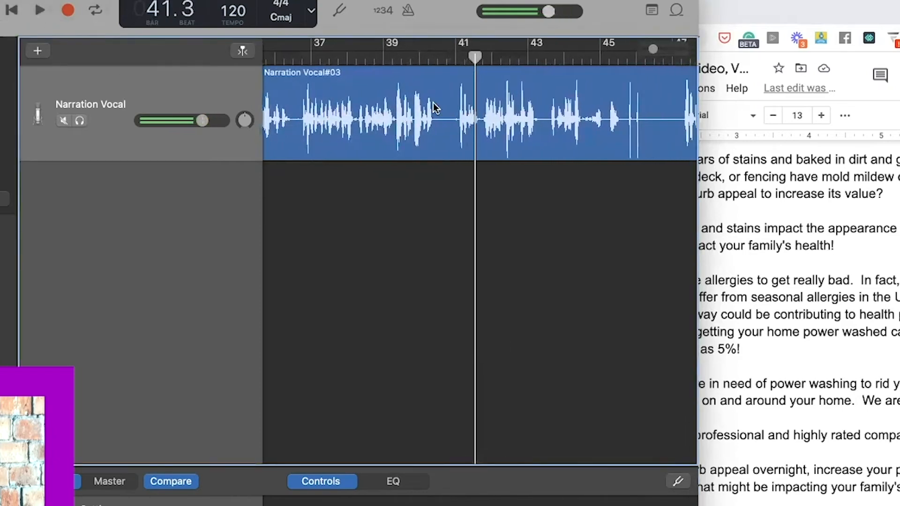
- Replay the passage from bar 40.3, then step the playhead back one bar
{"action": "left_click_drag", "start_coordinate": [474, 59], "coordinate": [437, 61]}
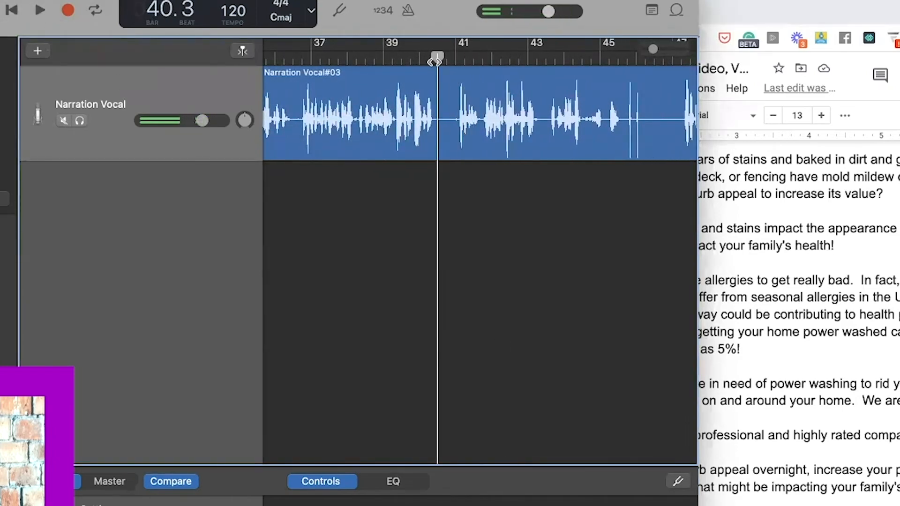
{"action": "key", "text": "space"}
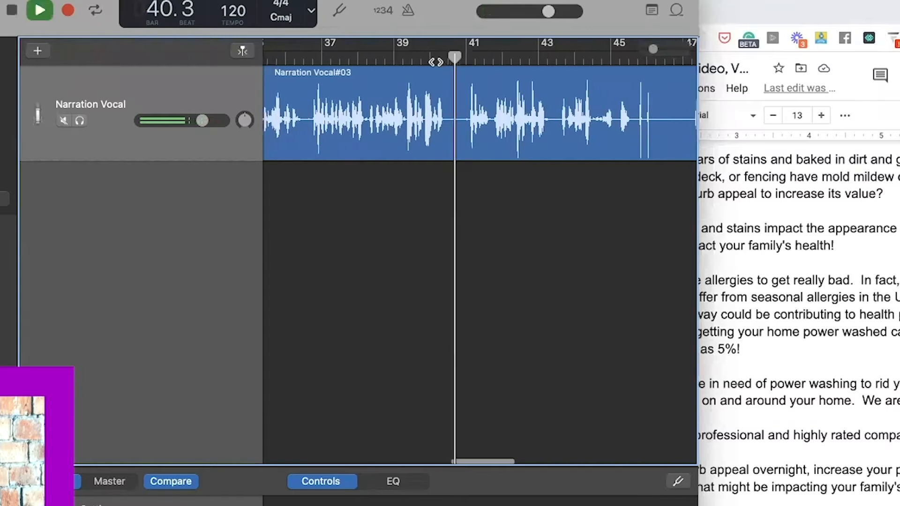
{"action": "left_click", "coordinate": [11, 11]}
{"action": "key", "text": "Left"}
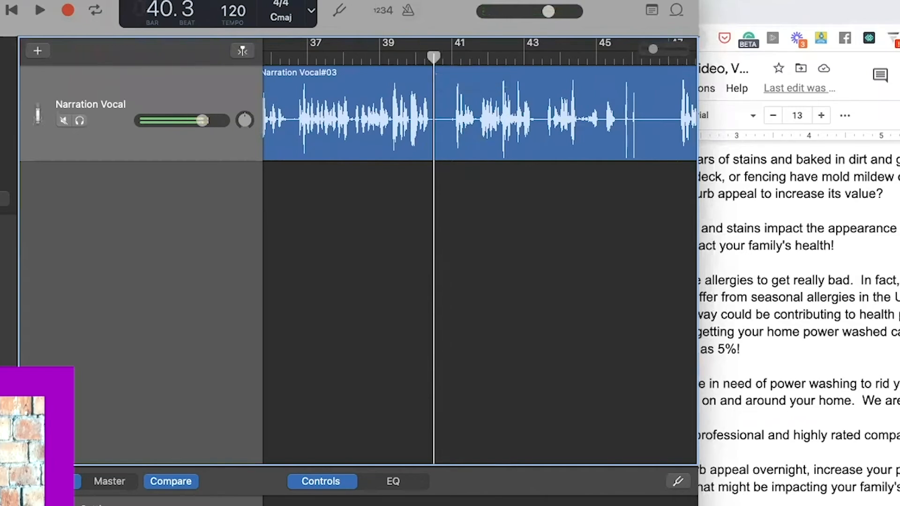
{"action": "left_click", "coordinate": [0, 0]}
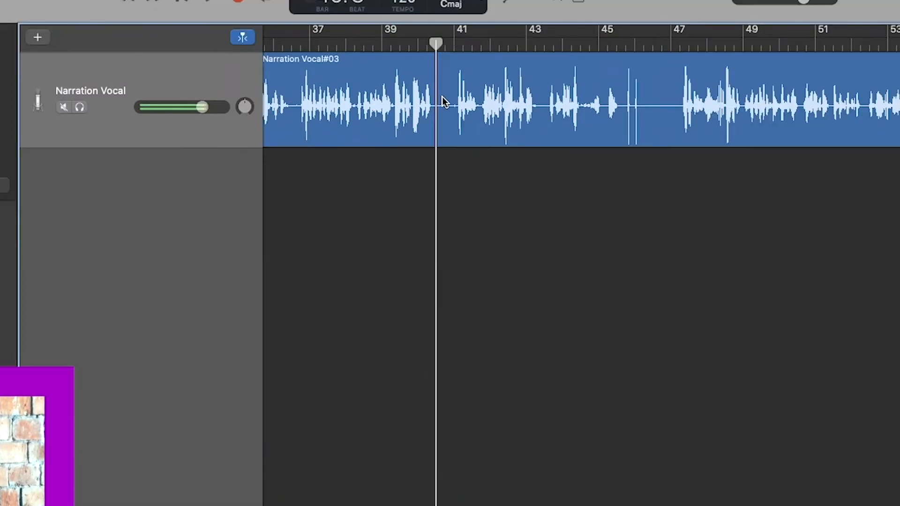
- Select Narration Vocal#03 and line the playhead up with the pause near bar 40
{"action": "scroll", "coordinate": [442, 96], "scroll_direction": "up", "scroll_amount": 10}
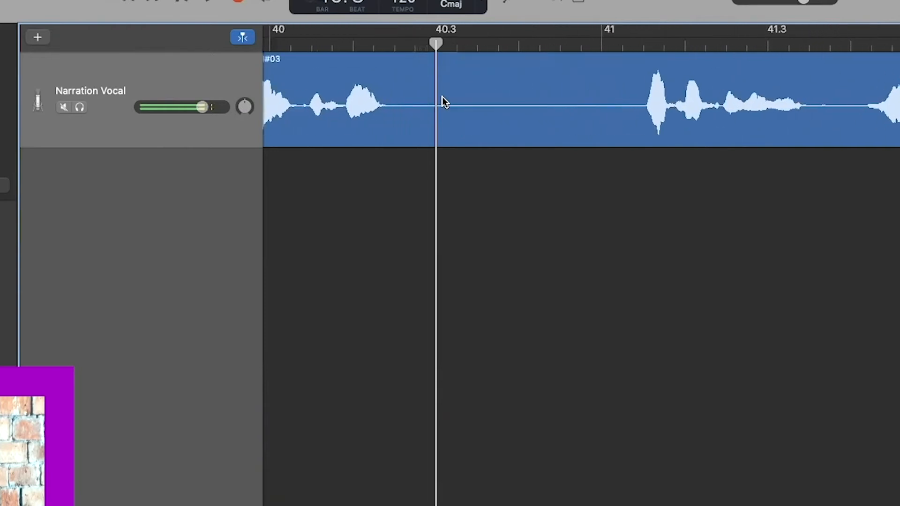
{"action": "scroll", "coordinate": [443, 96], "scroll_direction": "down", "scroll_amount": 4}
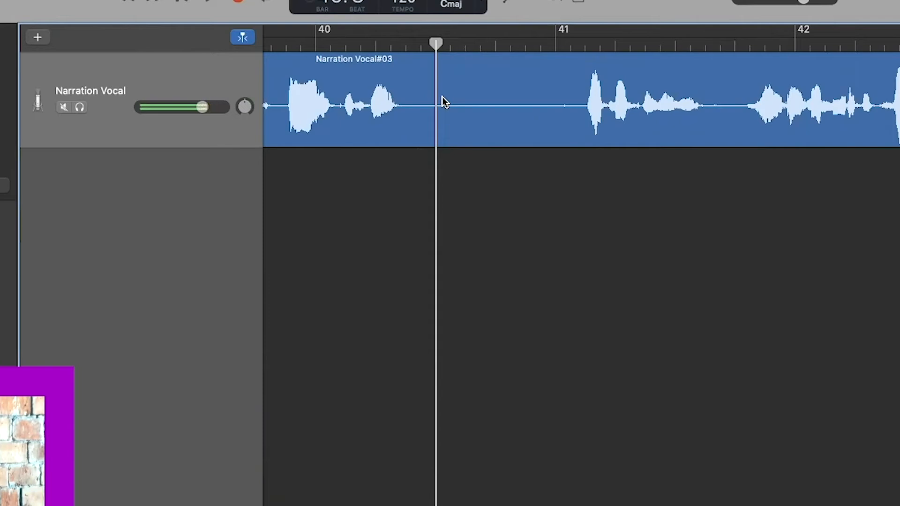
{"action": "left_click", "coordinate": [442, 97]}
{"action": "left_click_drag", "start_coordinate": [436, 43], "coordinate": [406, 43]}
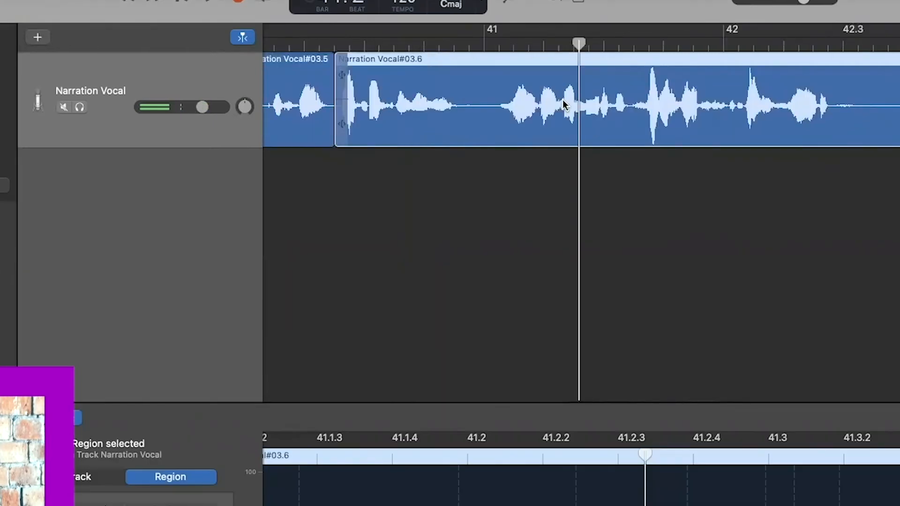
{"action": "scroll", "coordinate": [563, 100], "scroll_direction": "right", "scroll_amount": 10}
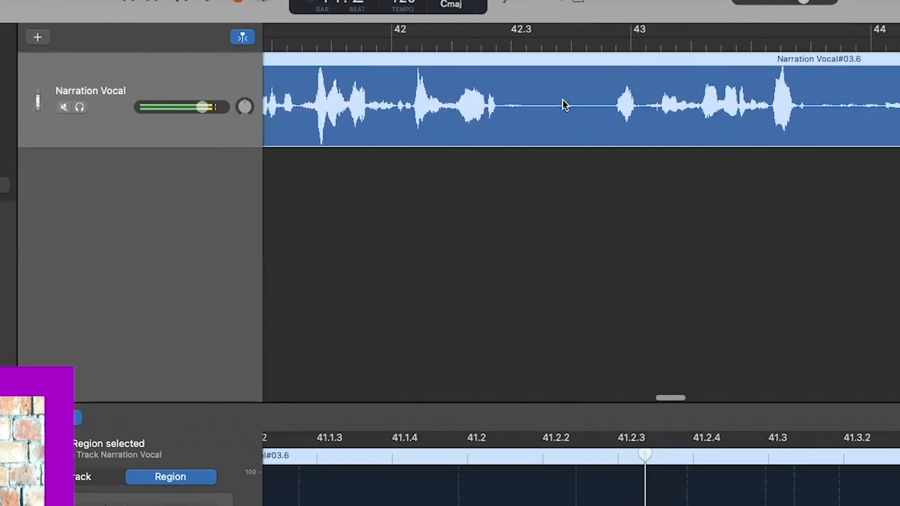
{"action": "scroll", "coordinate": [562, 99], "scroll_direction": "right", "scroll_amount": 5}
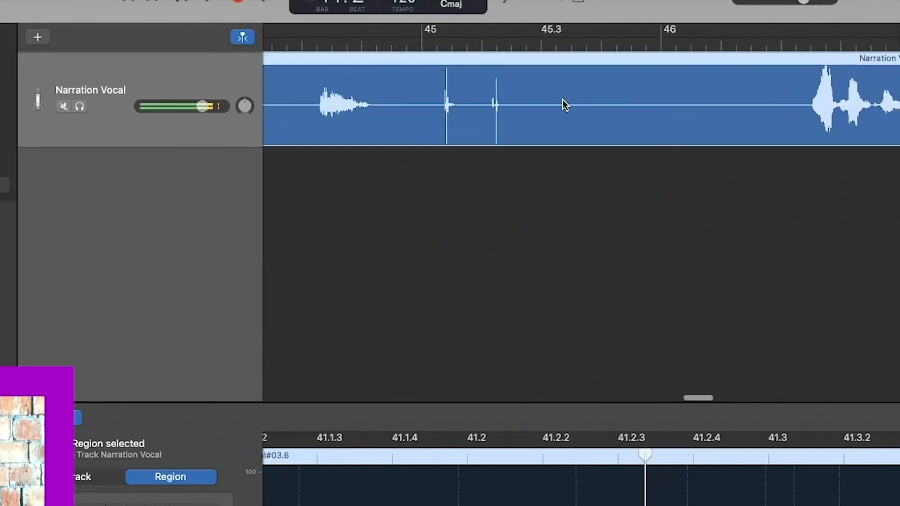
{"action": "scroll", "coordinate": [563, 99], "scroll_direction": "left", "scroll_amount": 15}
{"action": "scroll", "coordinate": [562, 100], "scroll_direction": "right", "scroll_amount": 4}
- Play on from bar 42.3, then cue the playhead at the pause near 46.3
{"action": "left_click", "coordinate": [609, 47]}
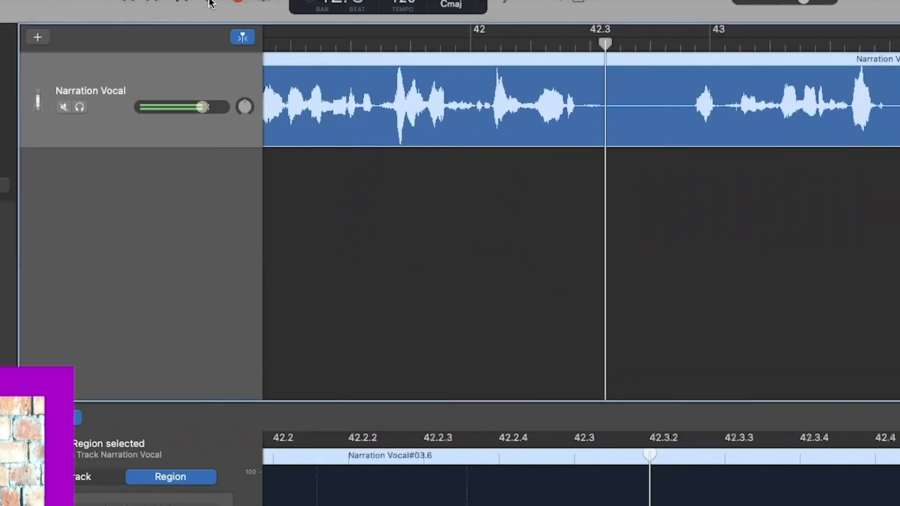
{"action": "left_click", "coordinate": [515, 303]}
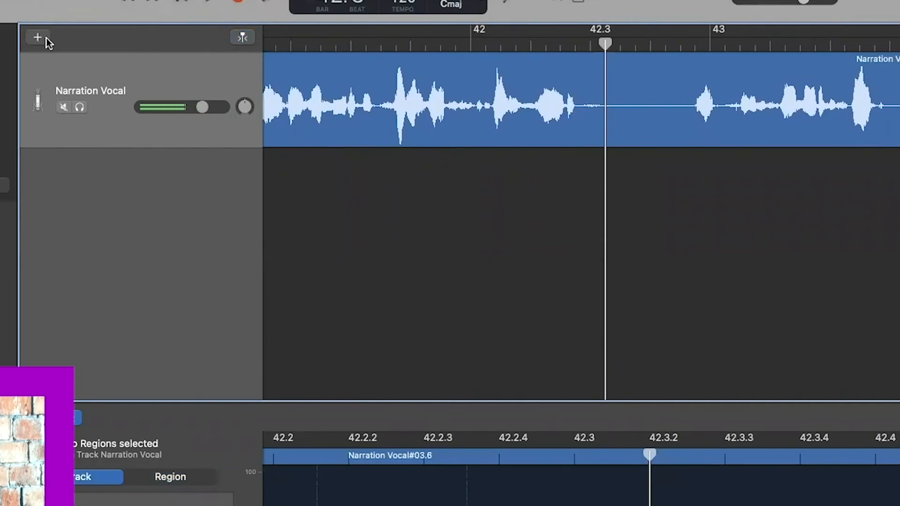
{"action": "left_click", "coordinate": [210, 2]}
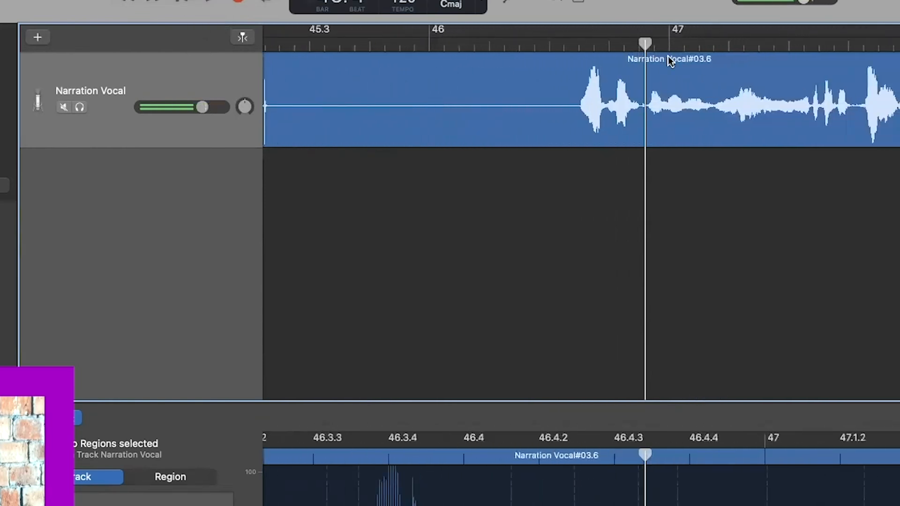
{"action": "left_click_drag", "start_coordinate": [646, 46], "coordinate": [561, 50]}
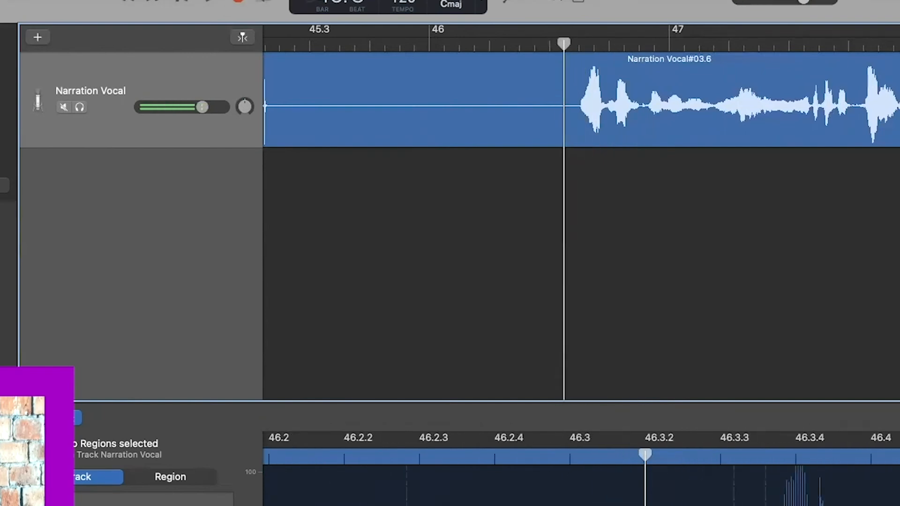
- Split the narration region at the playhead using Edit > Split Regions at Playhead
{"action": "left_click", "coordinate": [0, 0]}
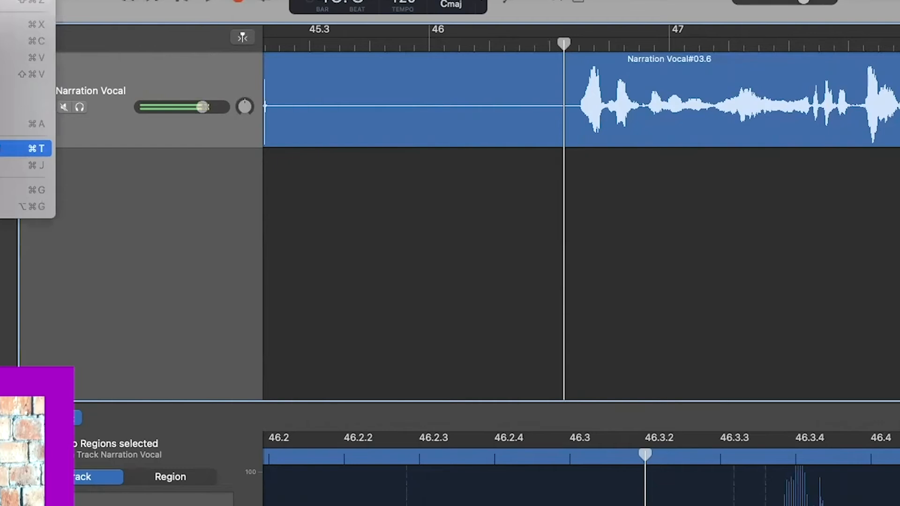
{"action": "left_click", "coordinate": [2, 148]}
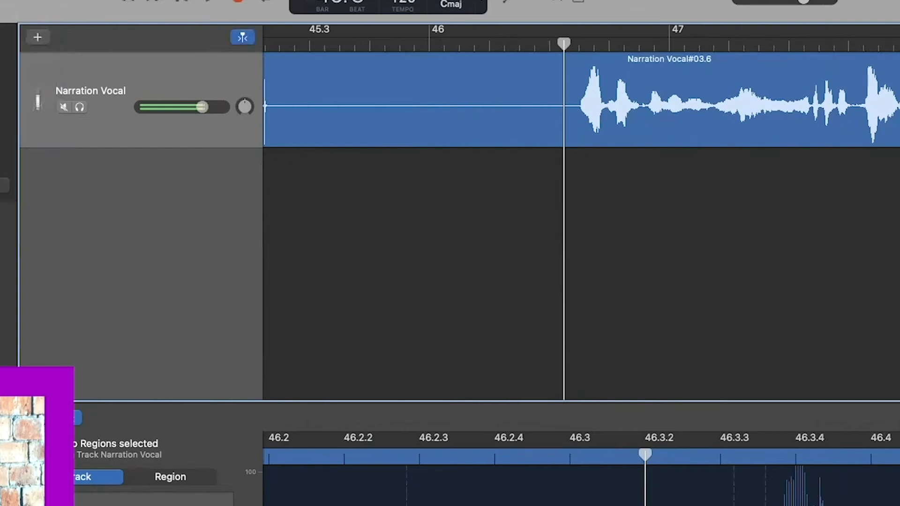
{"action": "left_click", "coordinate": [516, 60]}
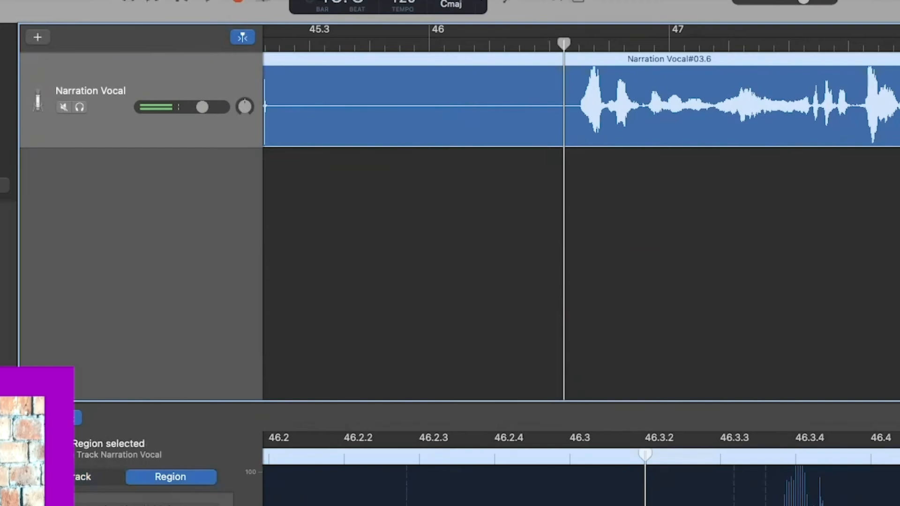
{"action": "left_click", "coordinate": [0, 0]}
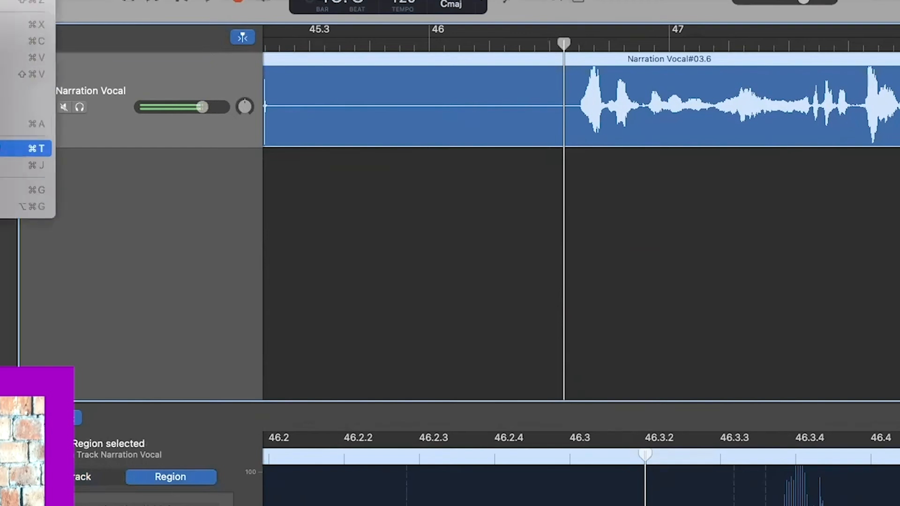
{"action": "left_click", "coordinate": [2, 149]}
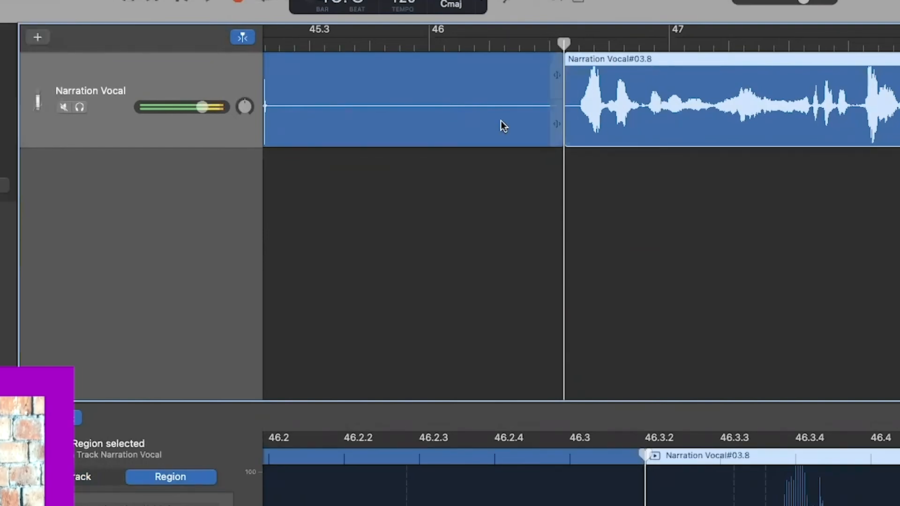
{"action": "left_click", "coordinate": [497, 175]}
- Move Narration Vocal#03.8 slightly later and set the playhead at bar 22.3
{"action": "left_click_drag", "start_coordinate": [577, 102], "coordinate": [657, 95]}
{"action": "left_click", "coordinate": [701, 196]}
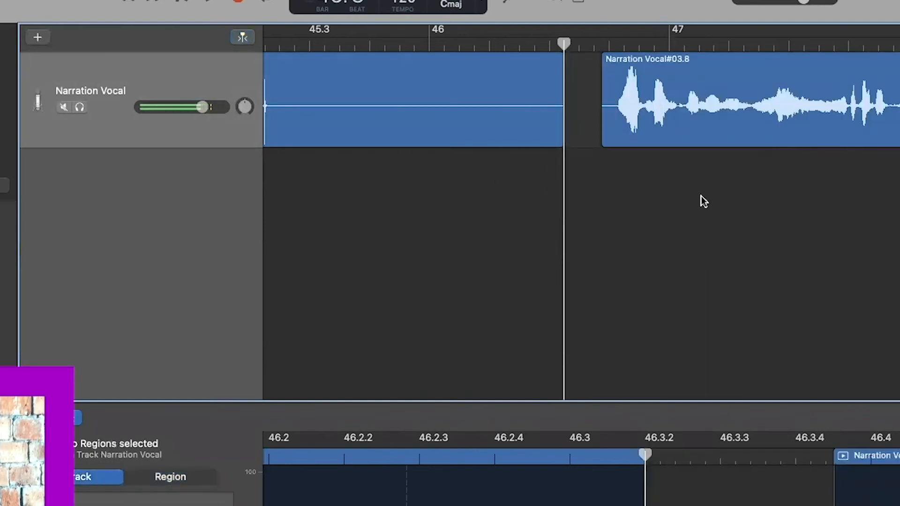
{"action": "scroll", "coordinate": [486, 173], "scroll_direction": "left", "scroll_amount": 10}
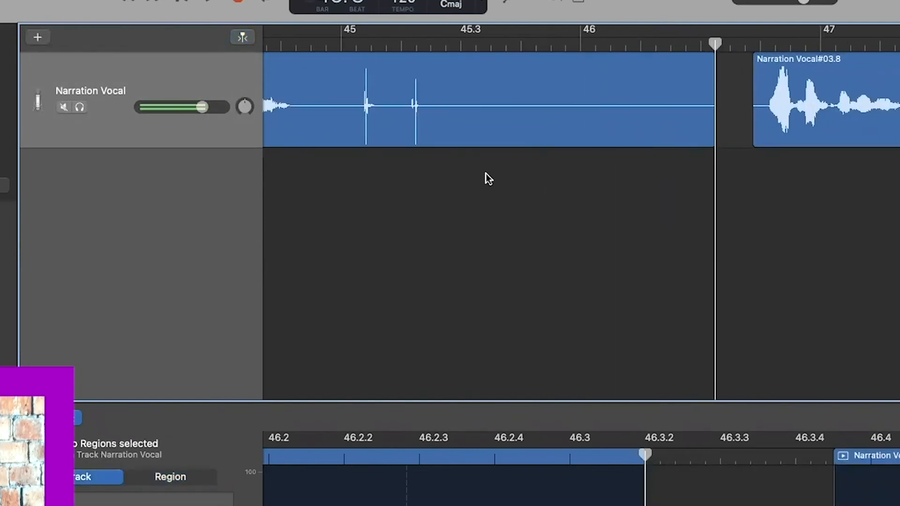
{"action": "scroll", "coordinate": [486, 174], "scroll_direction": "left", "scroll_amount": 20}
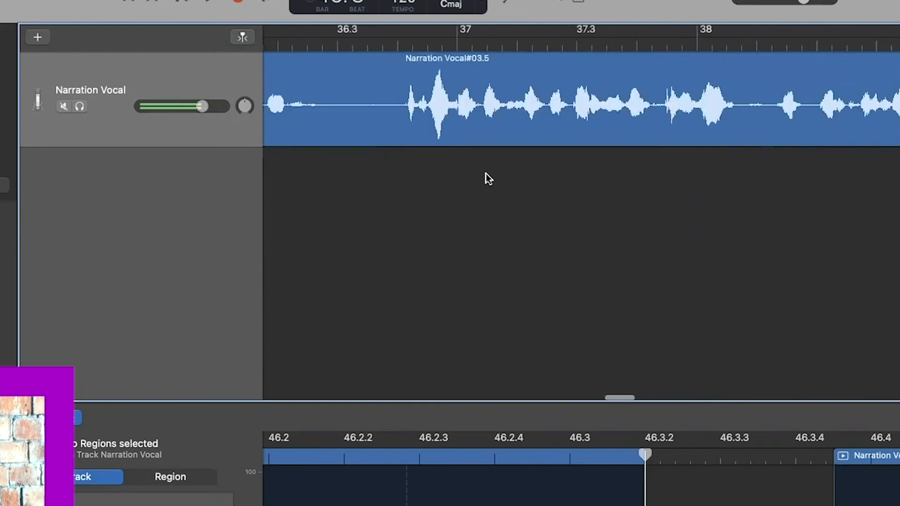
{"action": "scroll", "coordinate": [486, 173], "scroll_direction": "left", "scroll_amount": 20}
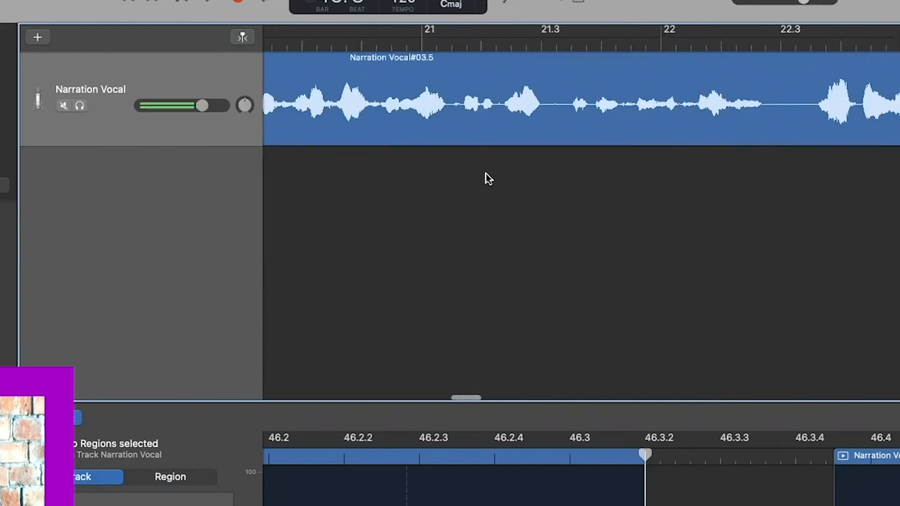
{"action": "scroll", "coordinate": [485, 173], "scroll_direction": "left", "scroll_amount": 8}
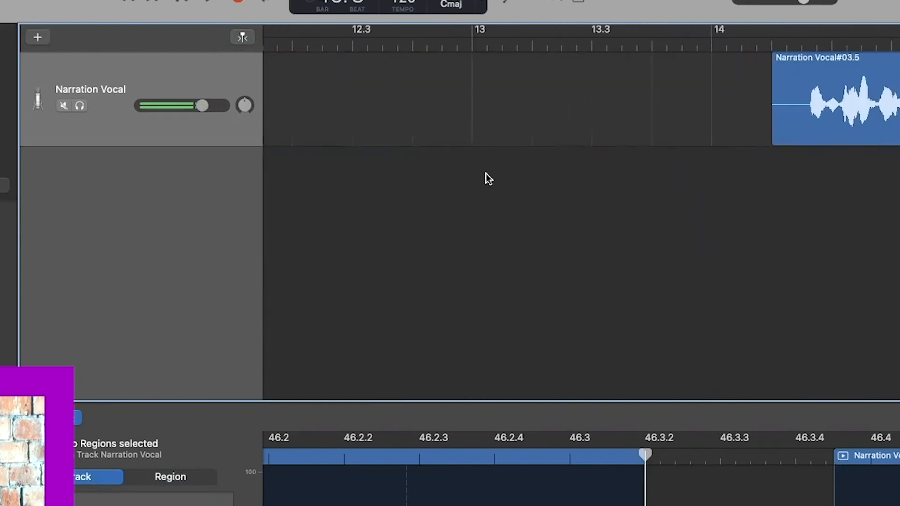
{"action": "scroll", "coordinate": [485, 173], "scroll_direction": "right", "scroll_amount": 15}
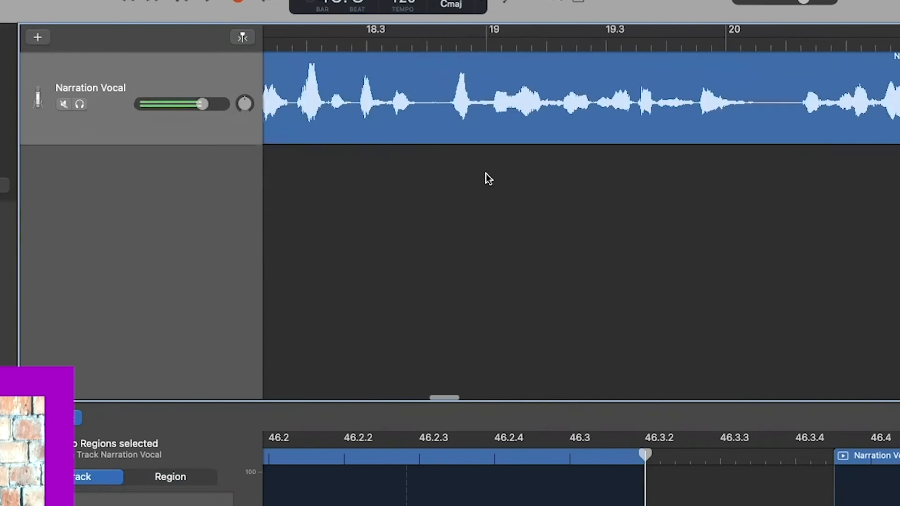
{"action": "scroll", "coordinate": [486, 173], "scroll_direction": "right", "scroll_amount": 3}
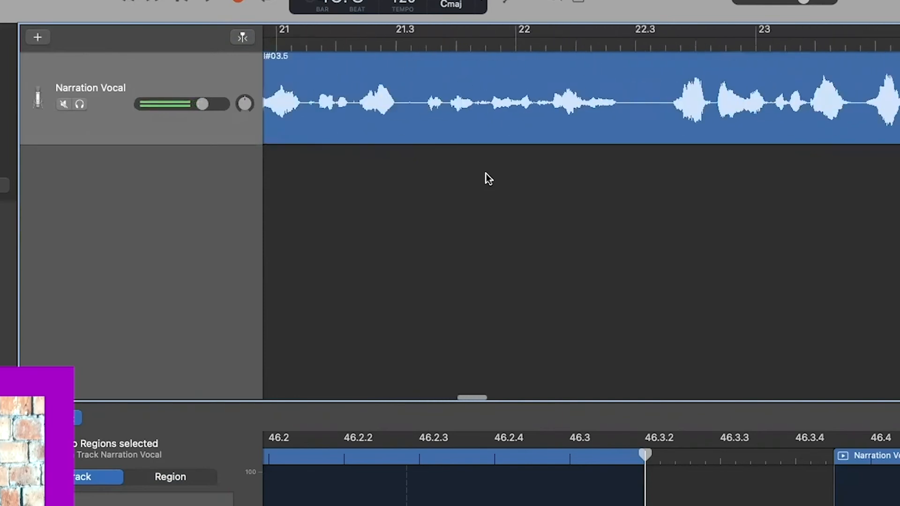
{"action": "left_click", "coordinate": [469, 29]}
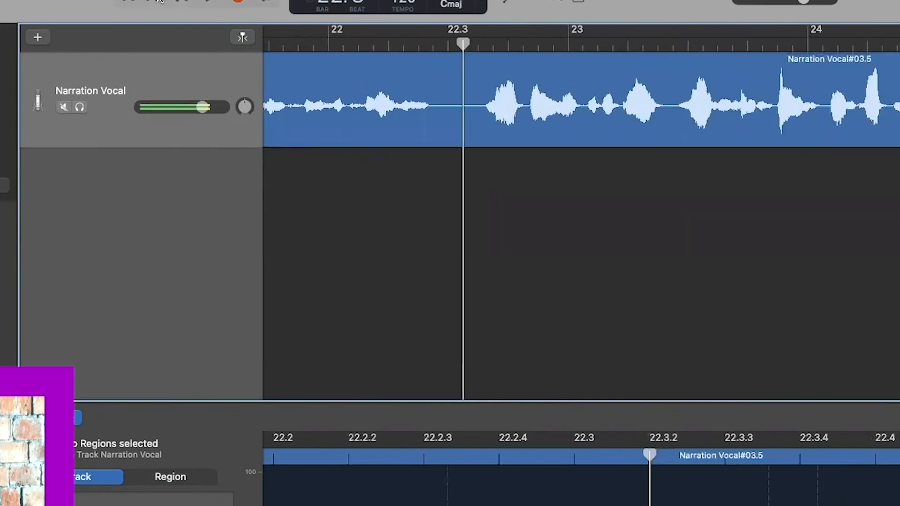
- Play the edited narration from bar 22.3 through to about bar 40
{"action": "left_click", "coordinate": [205, 3]}
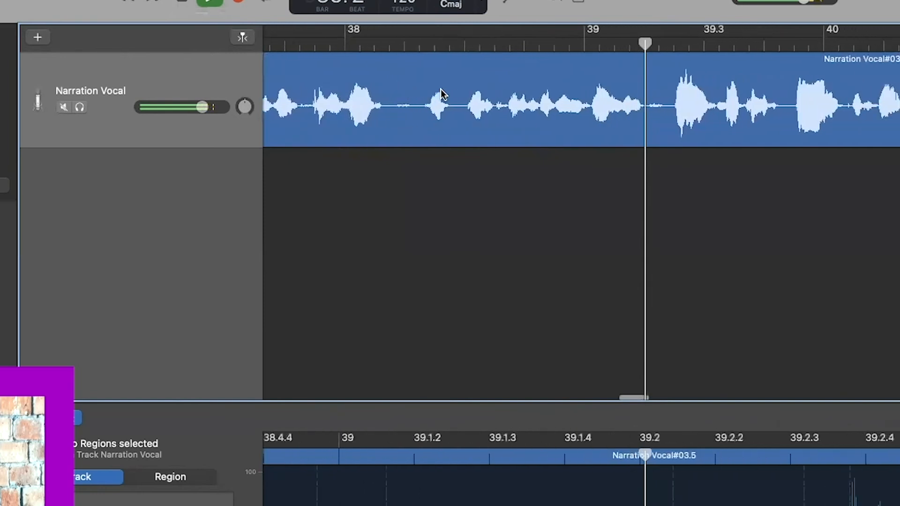
- Stop playback, split the region at bar 40.2, and delete Narration Vocal#03.7
{"action": "left_click", "coordinate": [182, 5]}
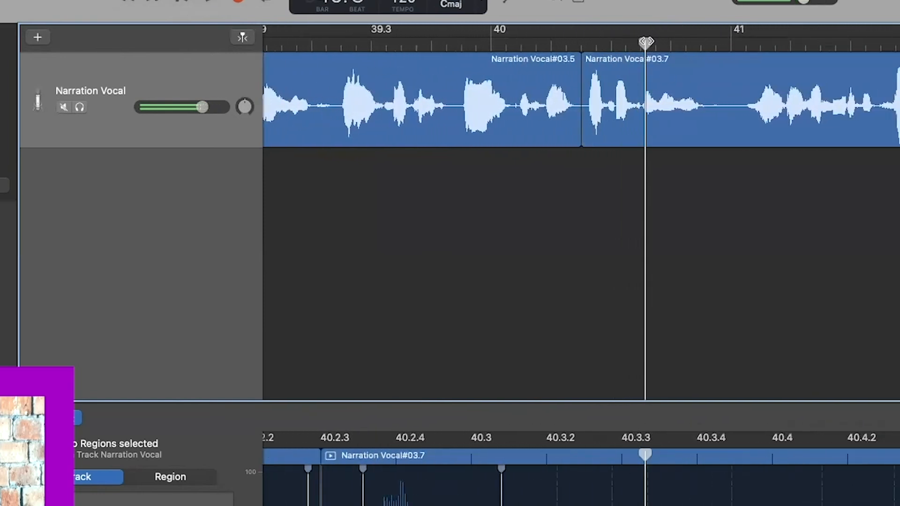
{"action": "left_click_drag", "start_coordinate": [645, 43], "coordinate": [581, 43]}
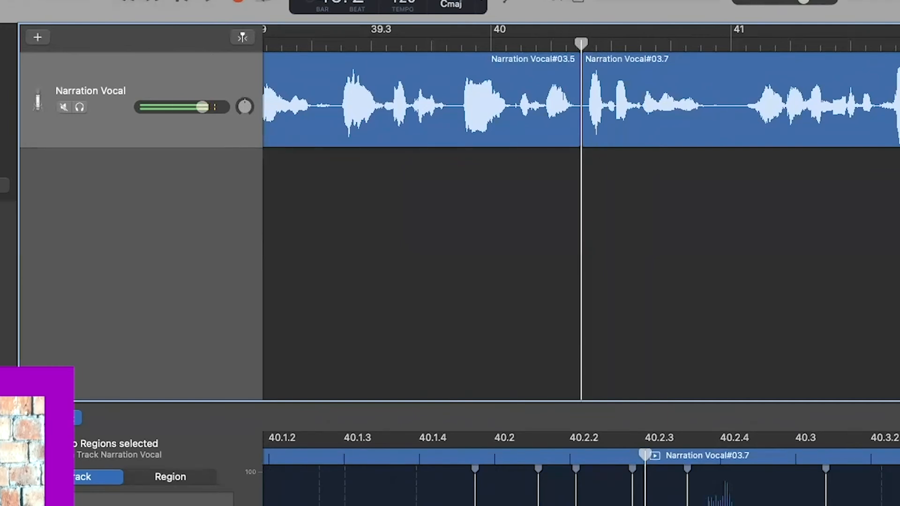
{"action": "left_click", "coordinate": [0, 0]}
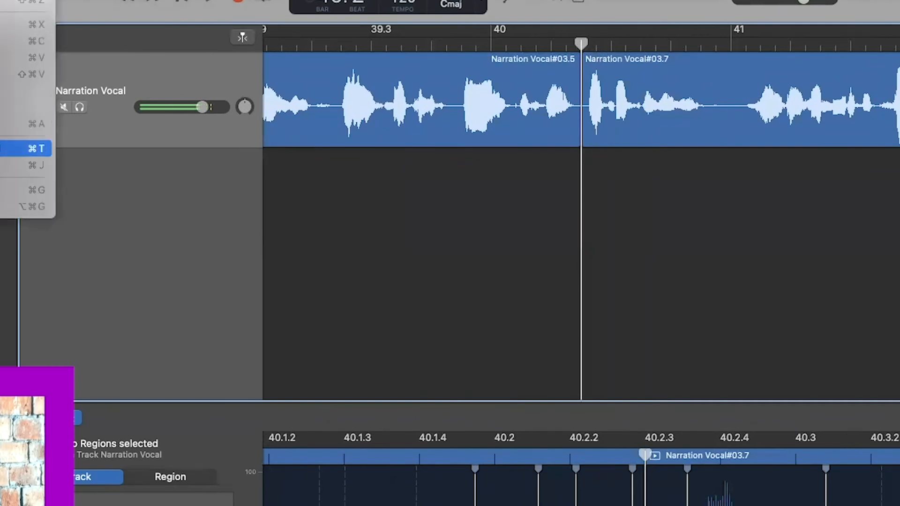
{"action": "left_click", "coordinate": [28, 148]}
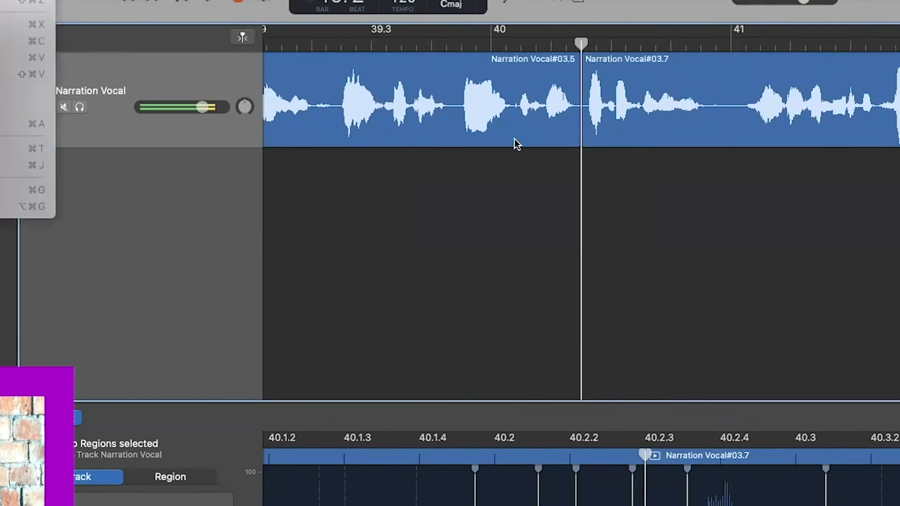
{"action": "left_click", "coordinate": [652, 117]}
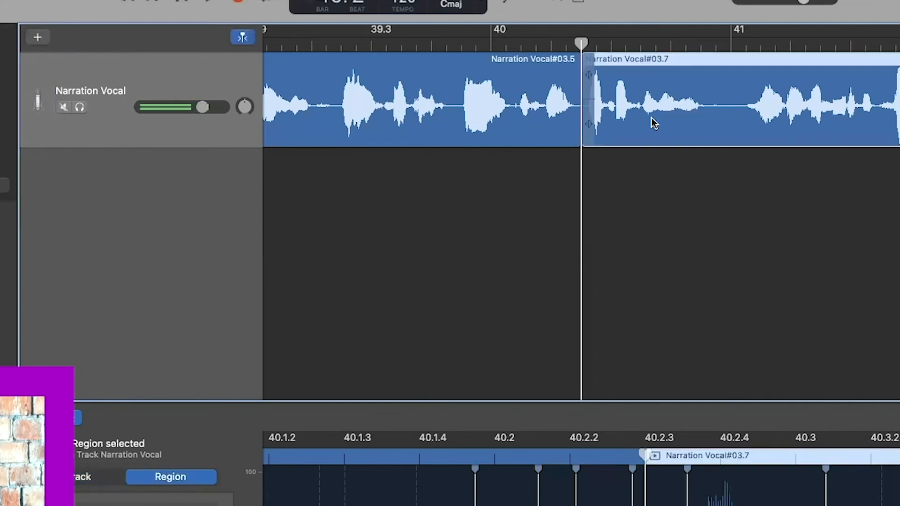
{"action": "key", "text": "Delete"}
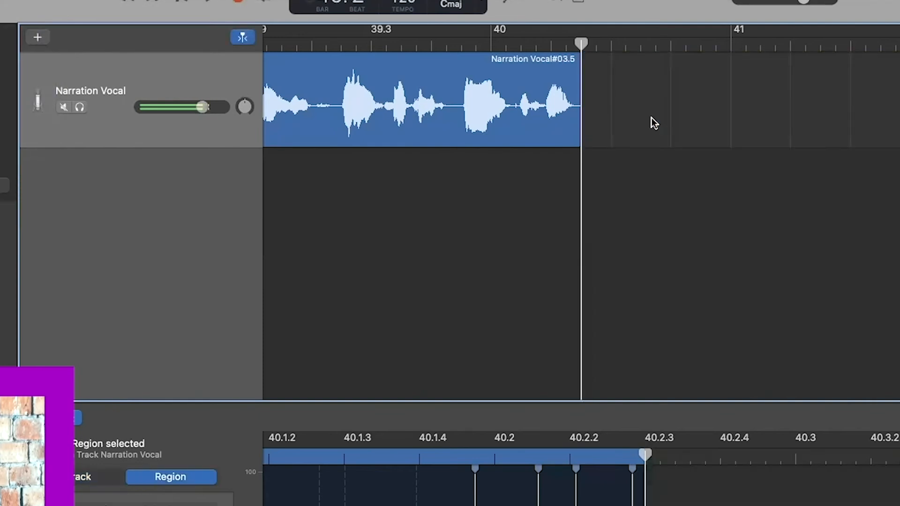
- Slide Narration Vocal#03.8 left against 03.5, then play back the new join
{"action": "scroll", "coordinate": [652, 117], "scroll_direction": "down", "scroll_amount": 10}
{"action": "left_click_drag", "start_coordinate": [751, 111], "coordinate": [695, 117]}
{"action": "key", "text": "super+Left"}
{"action": "key", "text": "super+Left"}
{"action": "key", "text": "super+Left"}
{"action": "key", "text": "super+Left"}
{"action": "key", "text": "super+Left"}
{"action": "key", "text": "super+Left"}
{"action": "key", "text": "super+Left"}
{"action": "key", "text": "super+Left"}
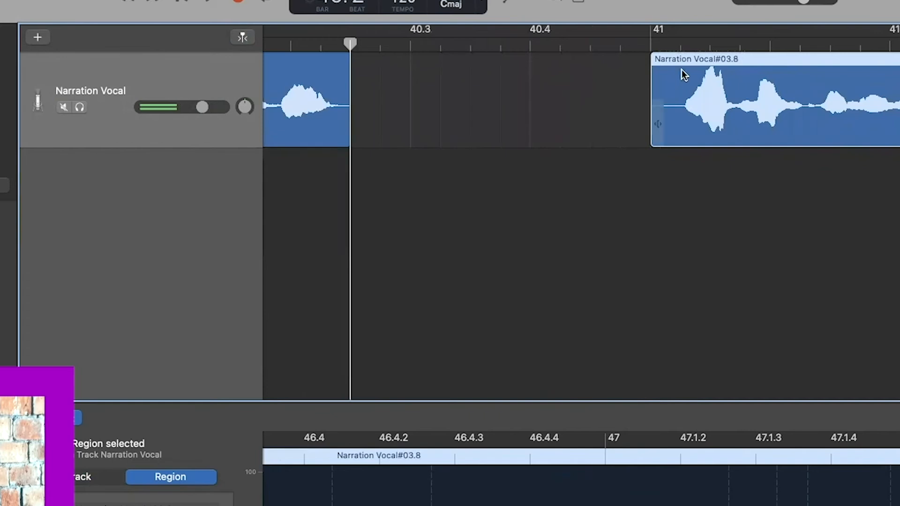
{"action": "left_click_drag", "start_coordinate": [679, 55], "coordinate": [375, 60]}
{"action": "left_click", "coordinate": [502, 258]}
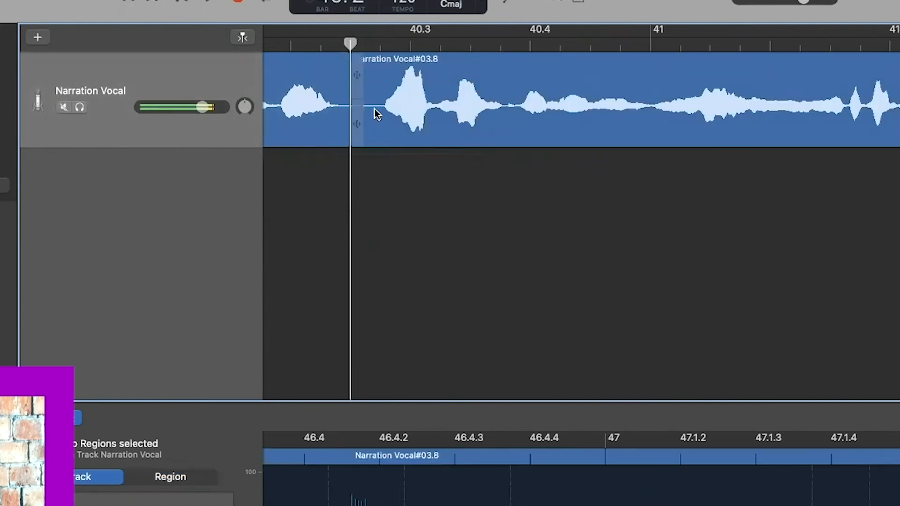
{"action": "scroll", "coordinate": [374, 112], "scroll_direction": "left", "scroll_amount": 5}
{"action": "left_click", "coordinate": [282, 47]}
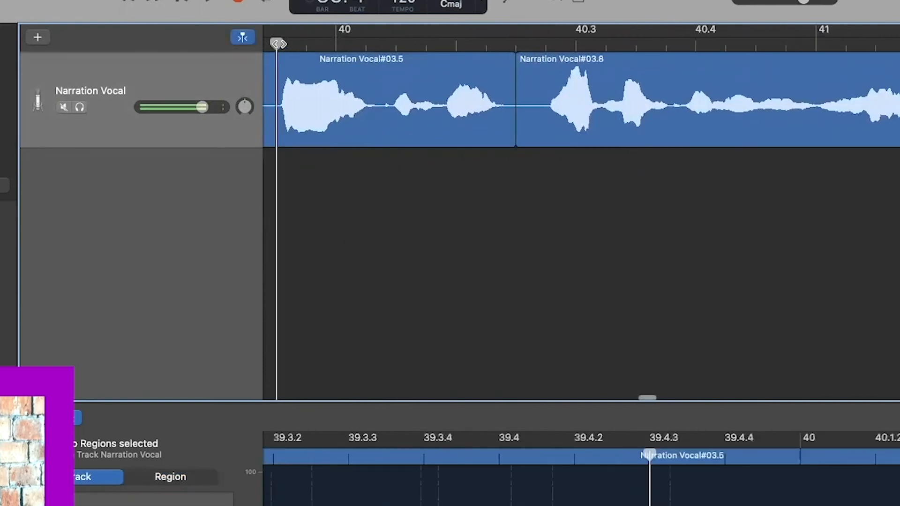
{"action": "left_click", "coordinate": [203, 1]}
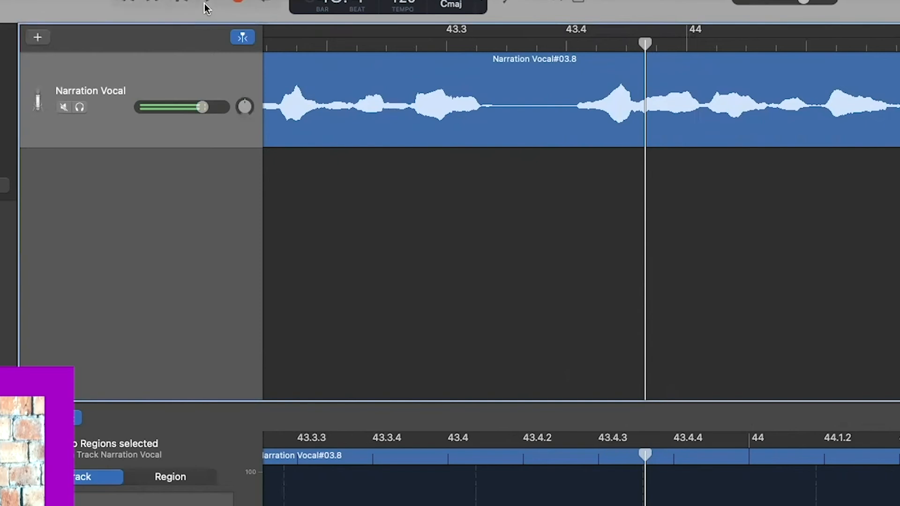
- Play through Narration Vocal#03.8, stop near bar 54.3, and park the playhead at bar 54.2
{"action": "left_click", "coordinate": [205, 5]}
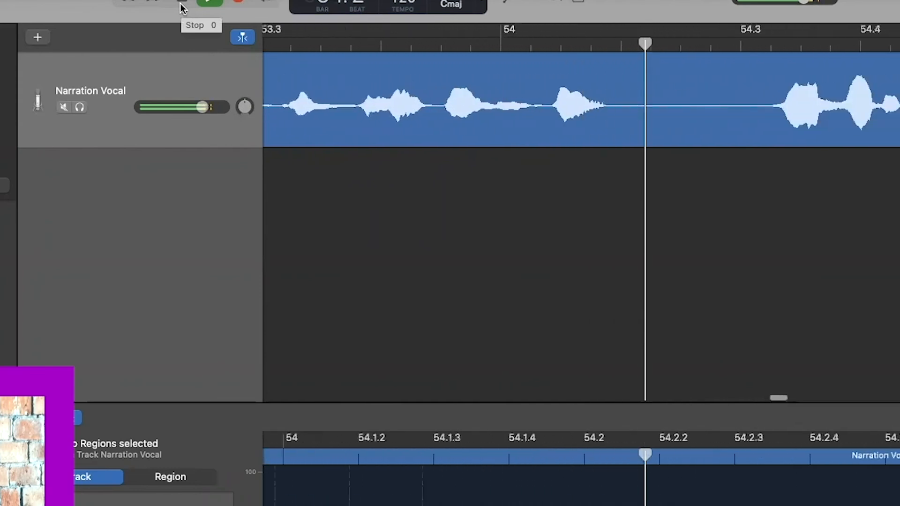
{"action": "left_click", "coordinate": [182, 7]}
{"action": "left_click_drag", "start_coordinate": [645, 46], "coordinate": [501, 58]}
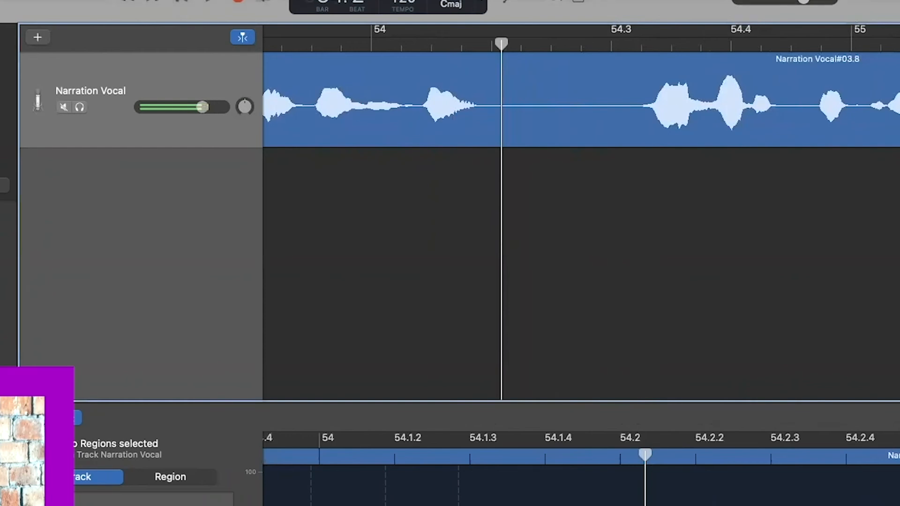
- Split the narration region at bar 54.2 and again just before bar 54.3
{"action": "left_click", "coordinate": [1, 2]}
{"action": "left_click", "coordinate": [19, 148]}
{"action": "left_click", "coordinate": [475, 113]}
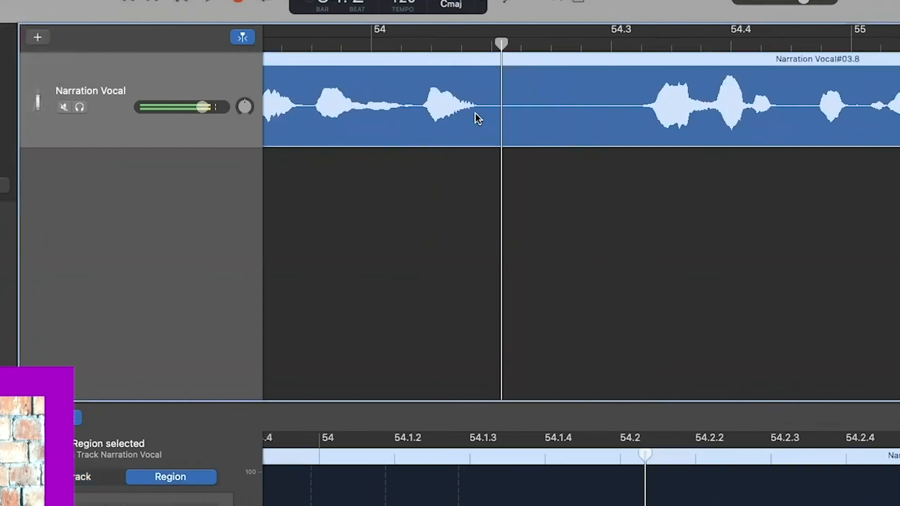
{"action": "left_click", "coordinate": [1, 2]}
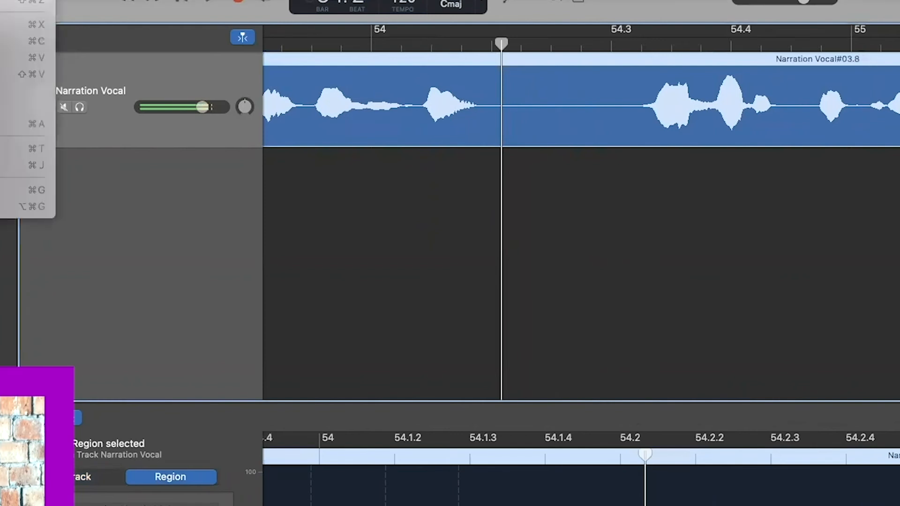
{"action": "left_click", "coordinate": [18, 147]}
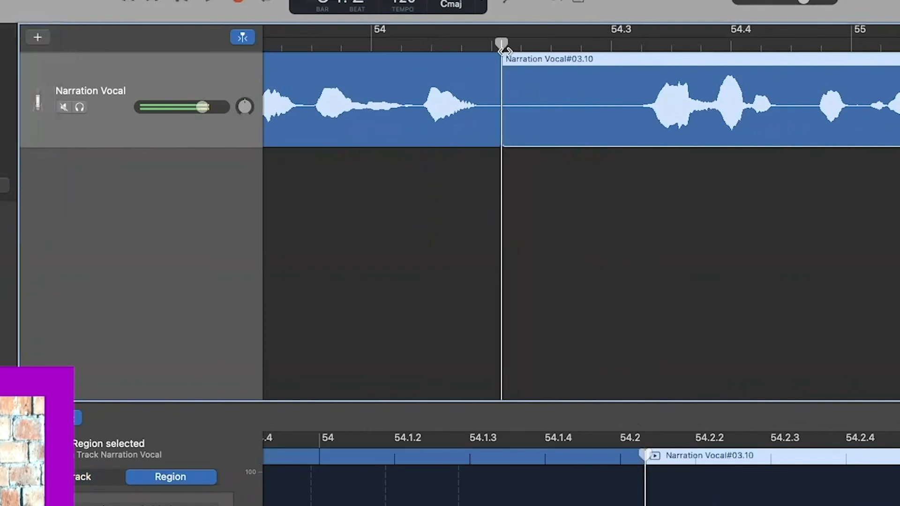
{"action": "left_click_drag", "start_coordinate": [501, 44], "coordinate": [611, 47]}
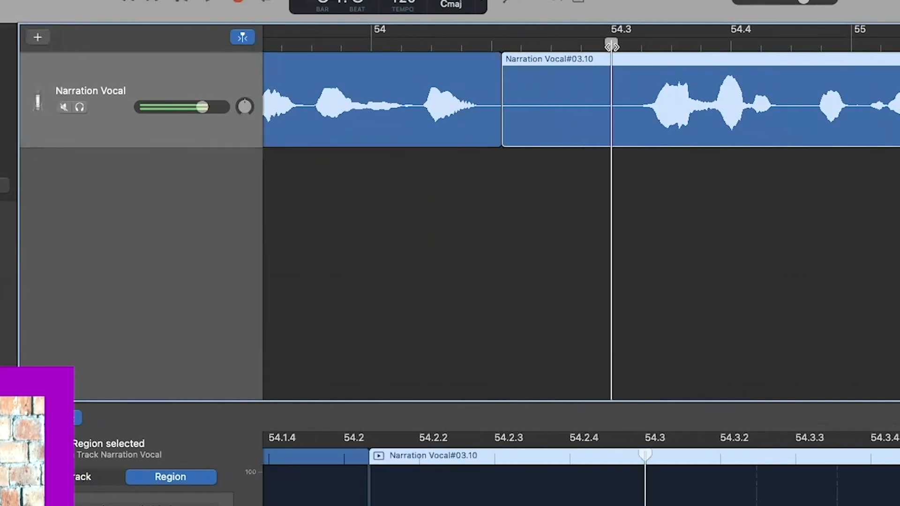
{"action": "left_click", "coordinate": [2, 2]}
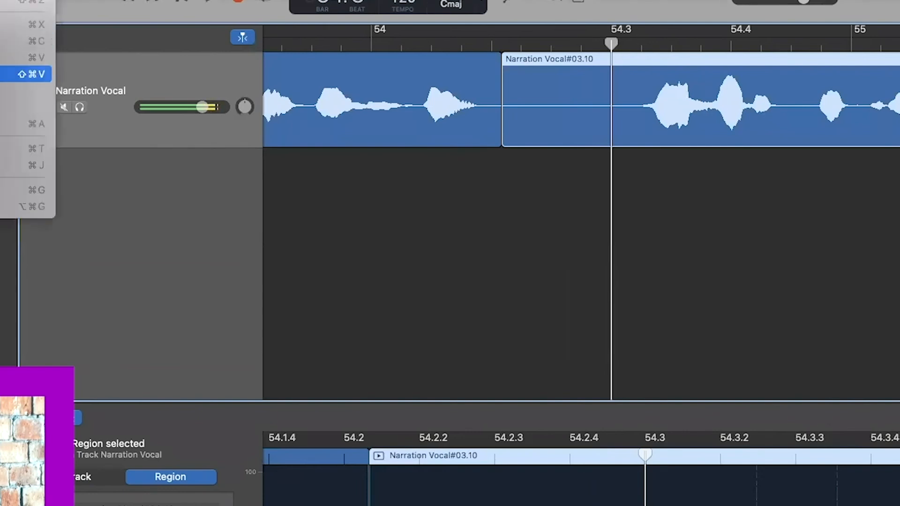
{"action": "left_click", "coordinate": [29, 149]}
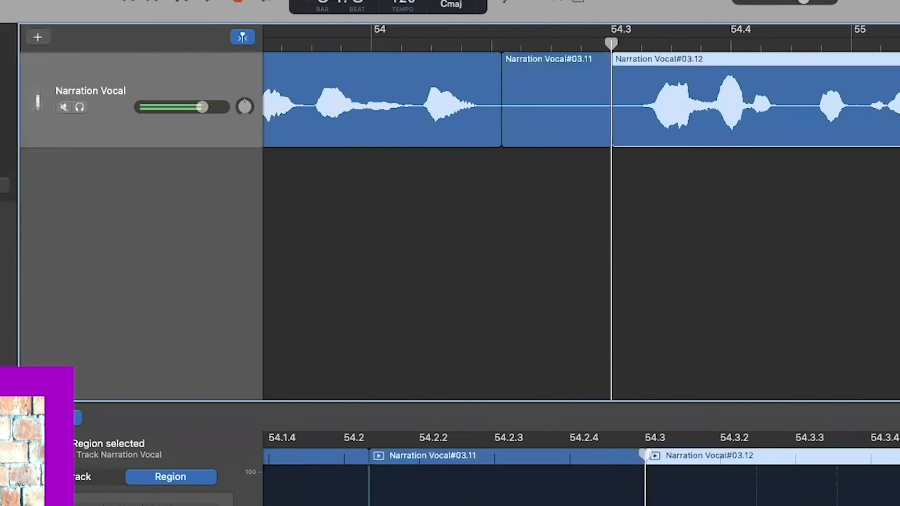
- Delete Narration Vocal#03.11 and slide 03.12 left to close the gap
{"action": "left_click", "coordinate": [556, 117]}
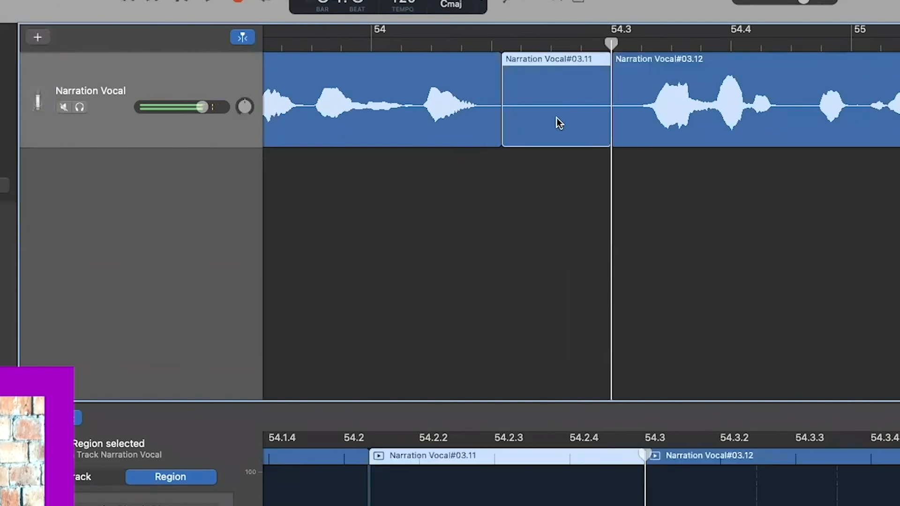
{"action": "key", "text": "Delete"}
{"action": "left_click_drag", "start_coordinate": [661, 68], "coordinate": [553, 77]}
{"action": "left_click", "coordinate": [312, 43]}
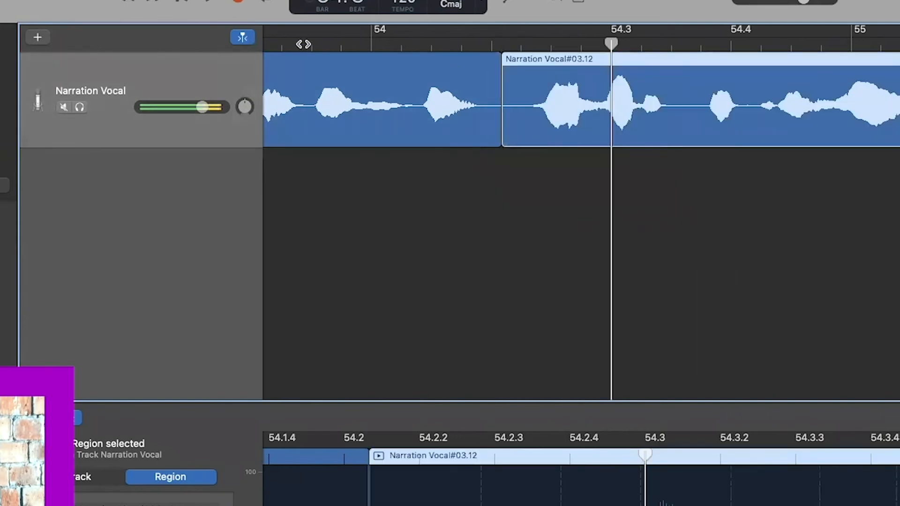
{"action": "left_click", "coordinate": [208, 2]}
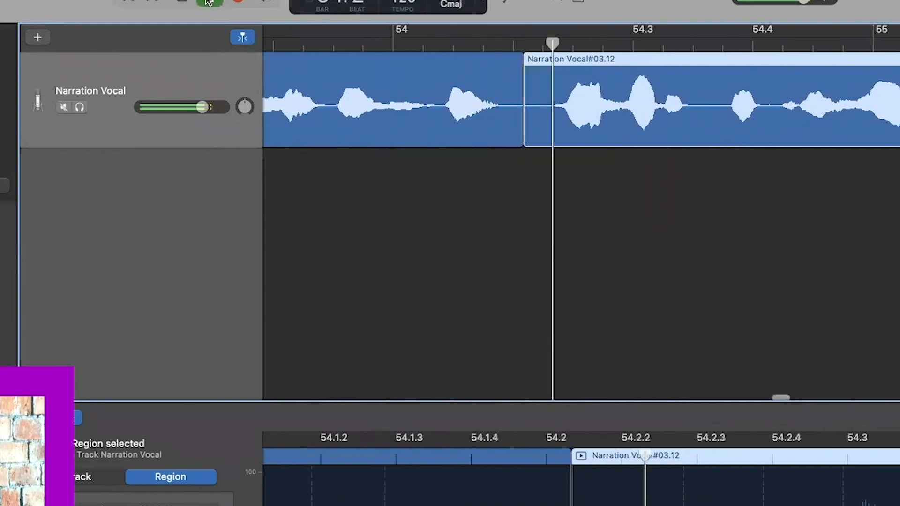
{"action": "left_click", "coordinate": [181, 3]}
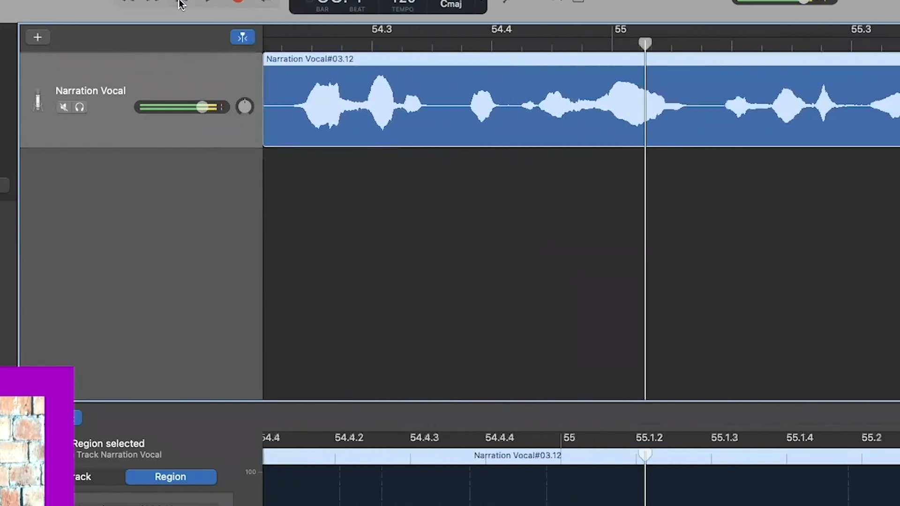
{"action": "double_click", "coordinate": [504, 93]}
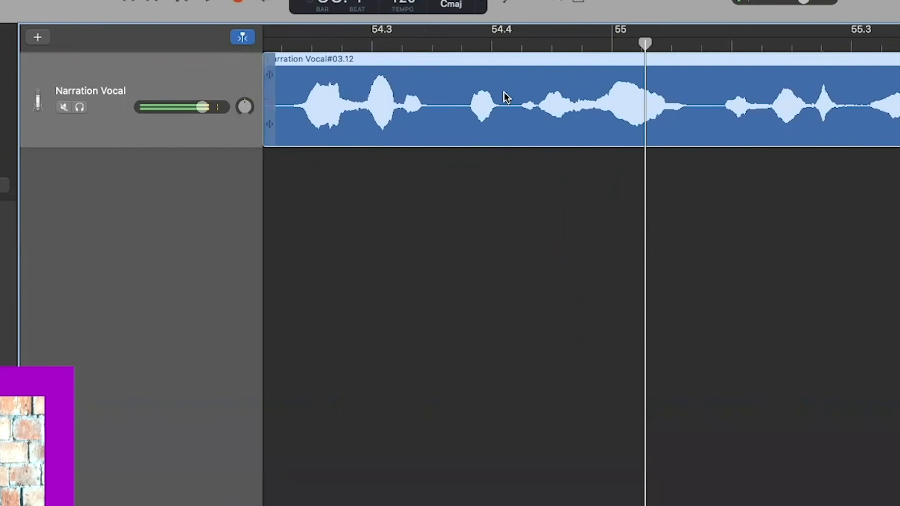
{"action": "double_click", "coordinate": [504, 92]}
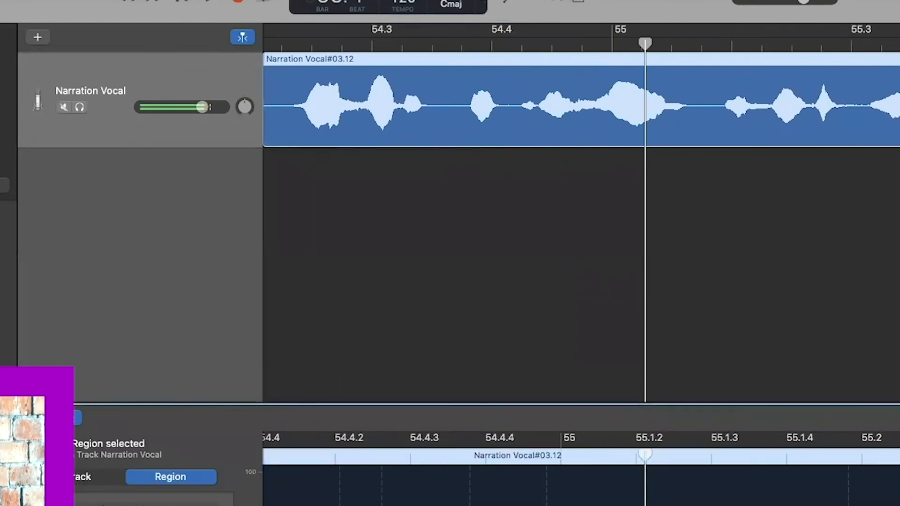
{"action": "left_click", "coordinate": [0, 0]}
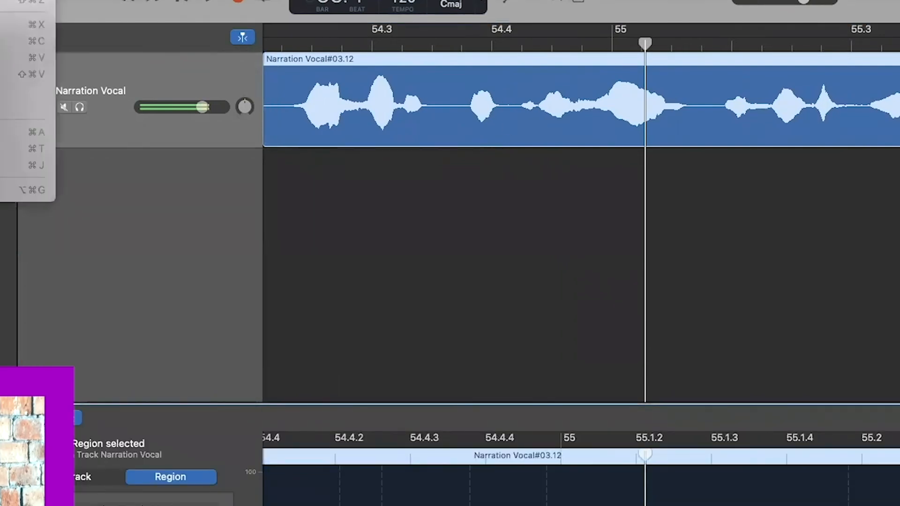
{"action": "left_click", "coordinate": [331, 206]}
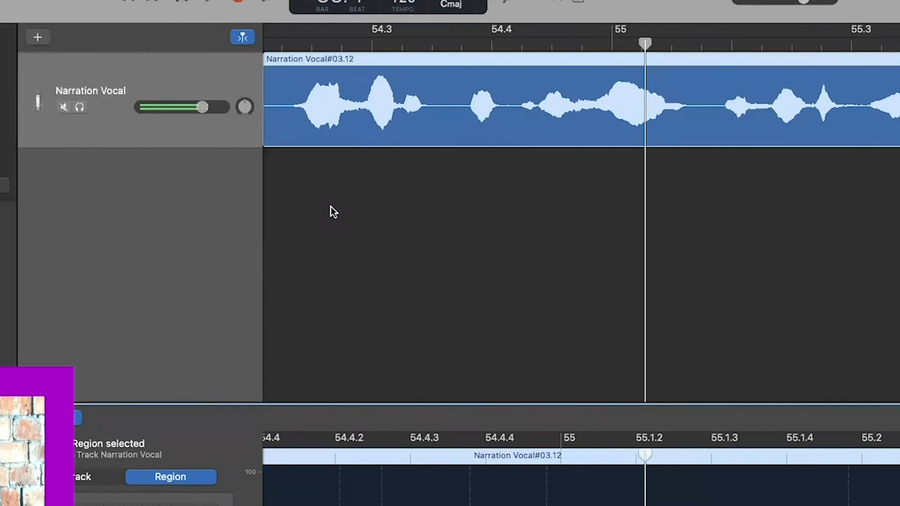
{"action": "scroll", "coordinate": [723, 114], "scroll_direction": "right", "scroll_amount": 5}
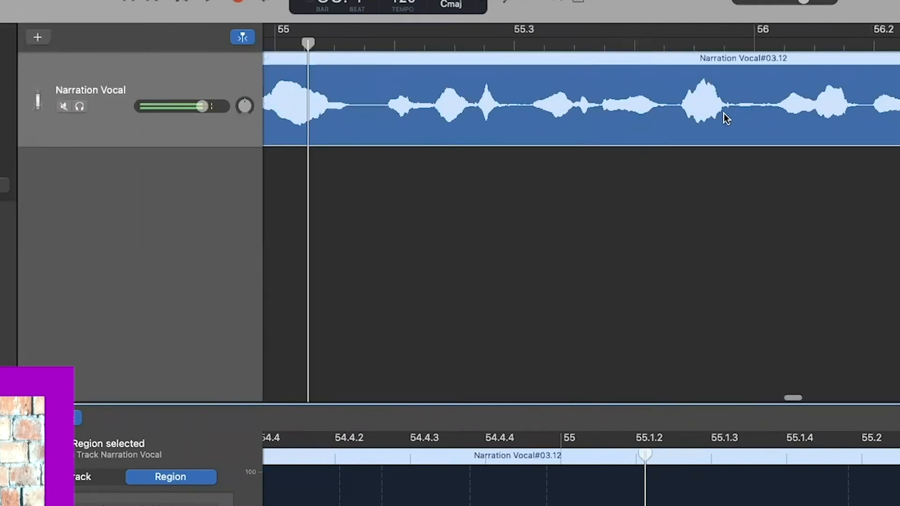
{"action": "scroll", "coordinate": [723, 114], "scroll_direction": "down", "scroll_amount": 10}
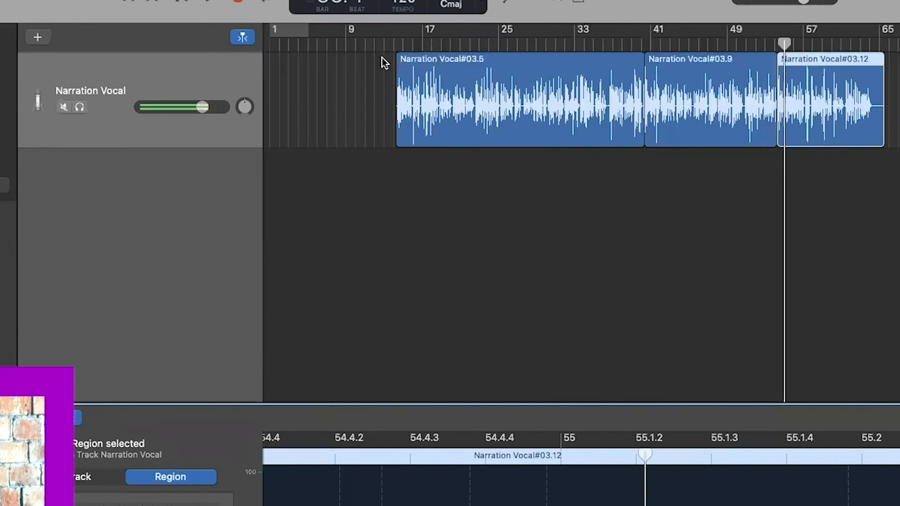
{"action": "scroll", "coordinate": [382, 57], "scroll_direction": "up", "scroll_amount": 10}
{"action": "scroll", "coordinate": [382, 58], "scroll_direction": "left", "scroll_amount": 10}
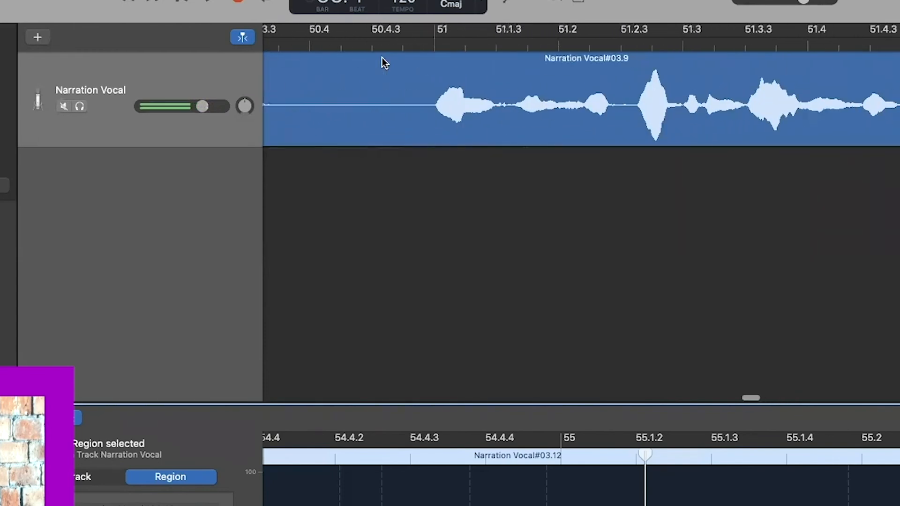
{"action": "scroll", "coordinate": [382, 59], "scroll_direction": "down", "scroll_amount": 3}
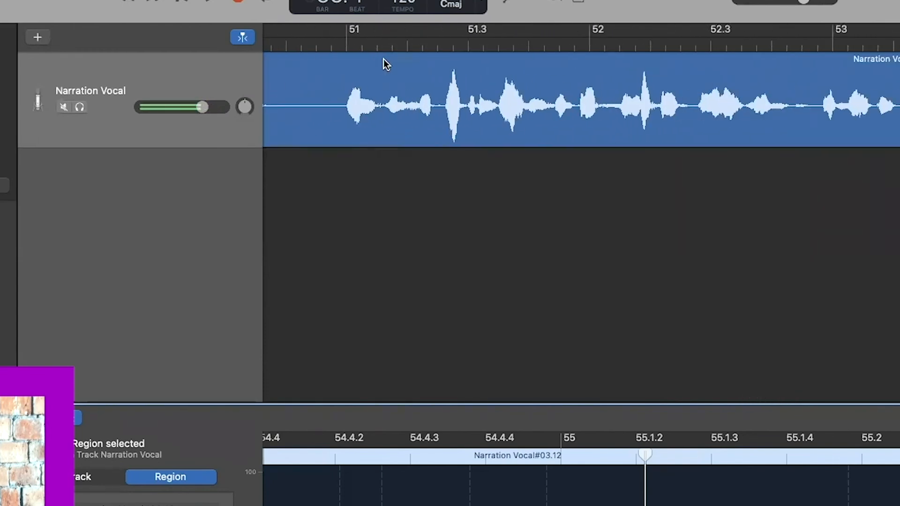
{"action": "scroll", "coordinate": [382, 63], "scroll_direction": "down", "scroll_amount": 2}
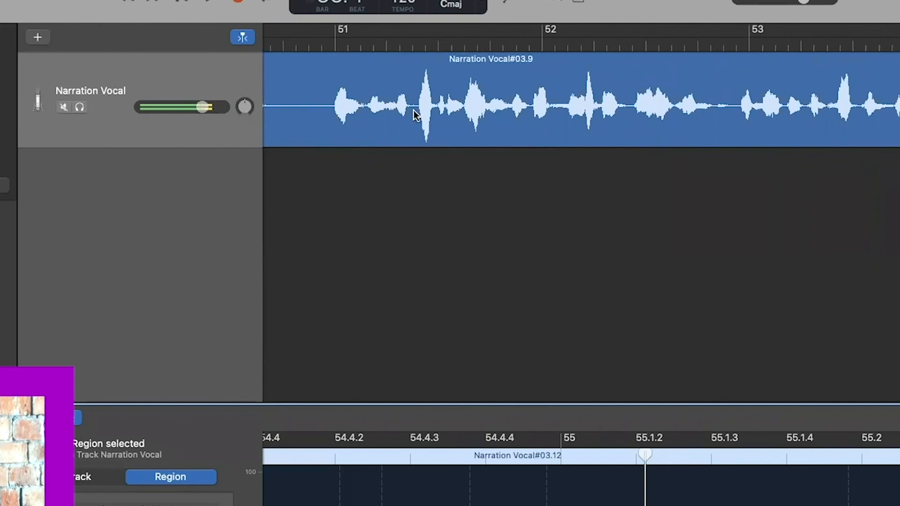
{"action": "left_click", "coordinate": [446, 175]}
{"action": "key", "text": "super+Left"}
{"action": "key", "text": "super+Left"}
{"action": "key", "text": "super+Left"}
{"action": "key", "text": "super+Left"}
{"action": "key", "text": "super+Left"}
{"action": "key", "text": "super+Left"}
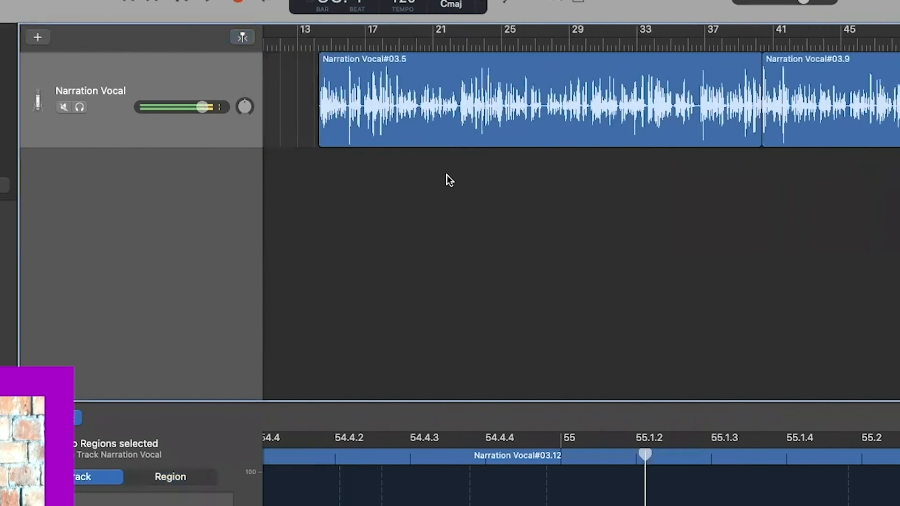
- Zoom in on the narration's start and listen to its opening
{"action": "left_click", "coordinate": [312, 46]}
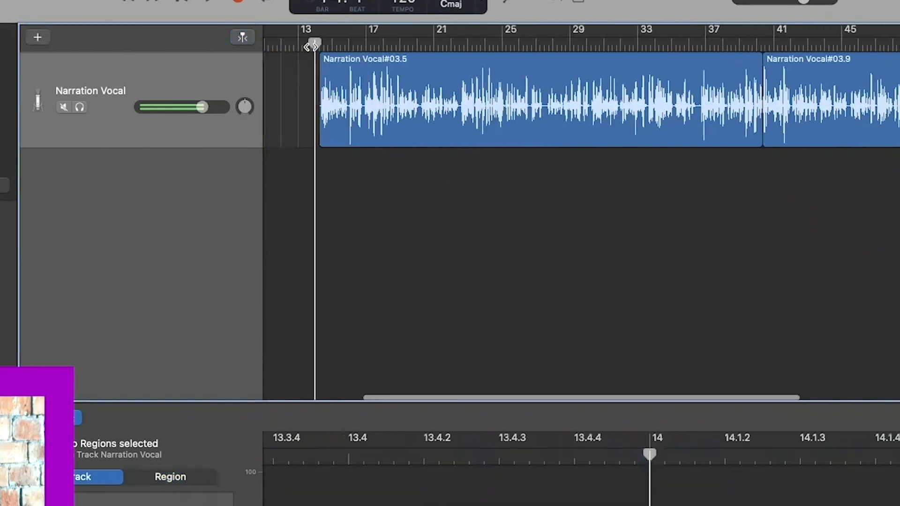
{"action": "key", "text": "super+Right"}
{"action": "key", "text": "super+Right"}
{"action": "key", "text": "super+Right"}
{"action": "key", "text": "super+Right"}
{"action": "key", "text": "super+Right"}
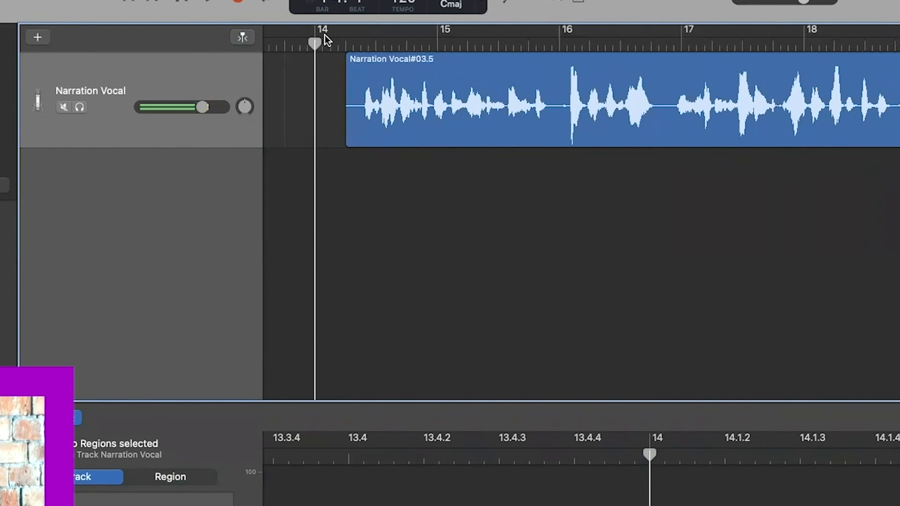
{"action": "left_click", "coordinate": [208, 3]}
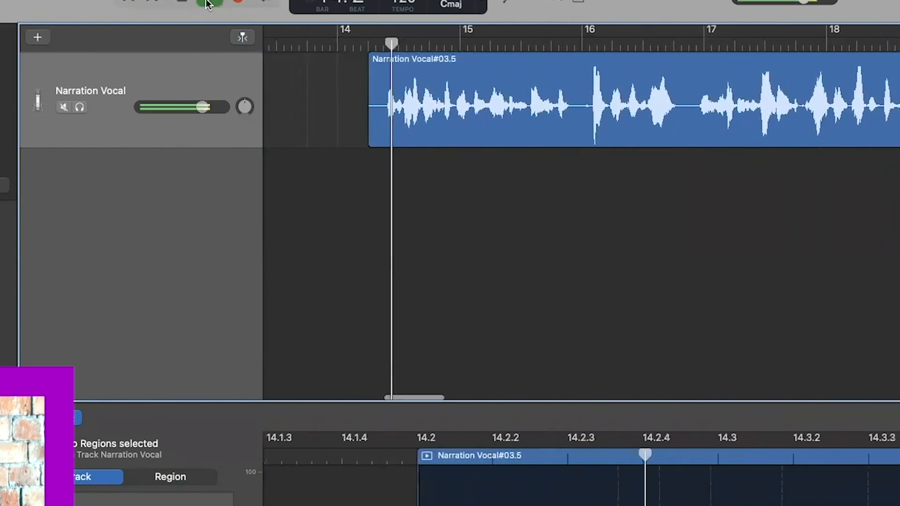
{"action": "left_click", "coordinate": [208, 4]}
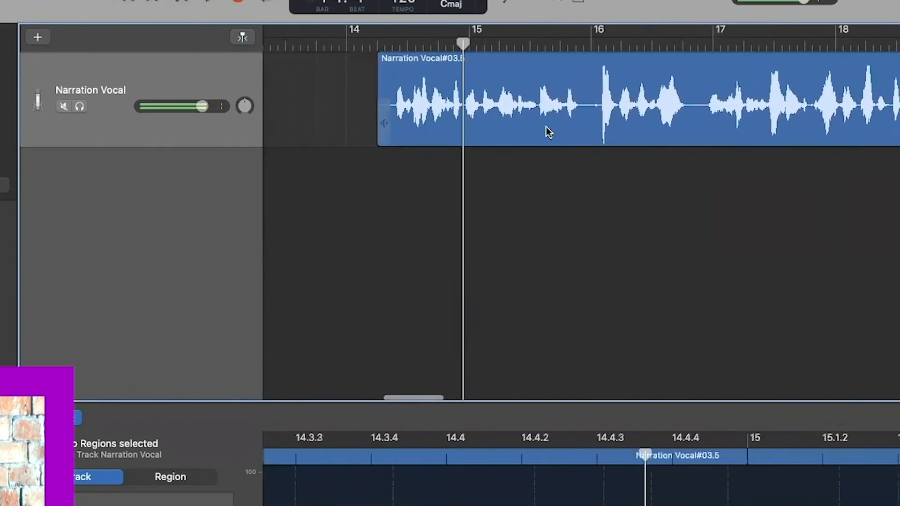
- Trim the last region's trailing silence to about bar 64.5 and play the ending to check
{"action": "scroll", "coordinate": [546, 126], "scroll_direction": "right", "scroll_amount": 15}
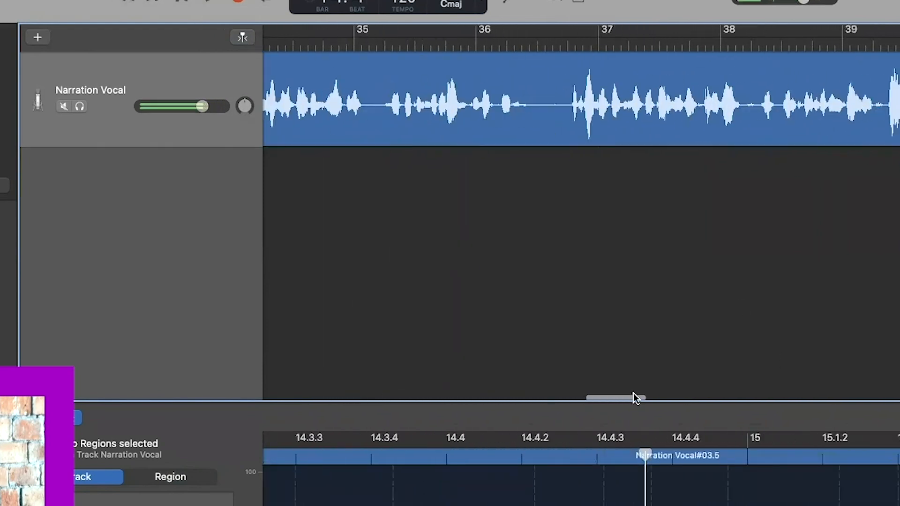
{"action": "left_click_drag", "start_coordinate": [626, 395], "coordinate": [878, 395]}
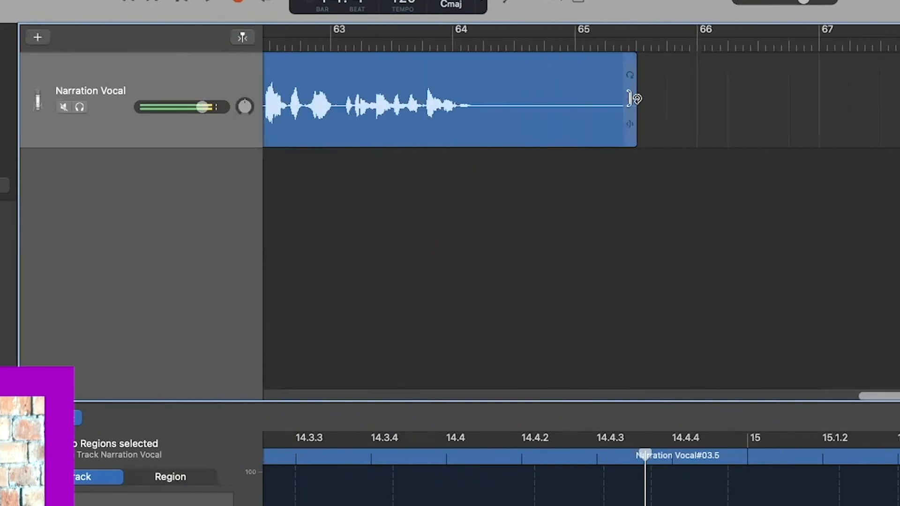
{"action": "left_click_drag", "start_coordinate": [633, 99], "coordinate": [476, 120]}
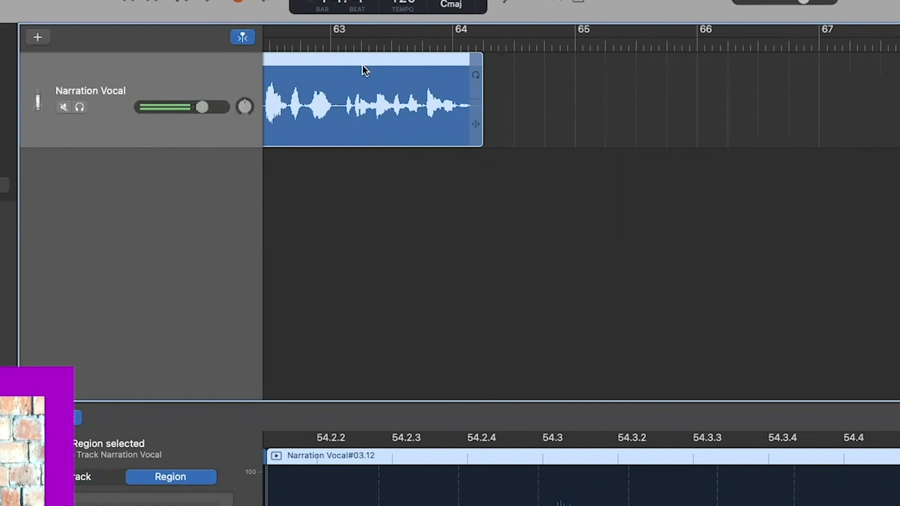
{"action": "left_click", "coordinate": [332, 44]}
{"action": "left_click", "coordinate": [208, 2]}
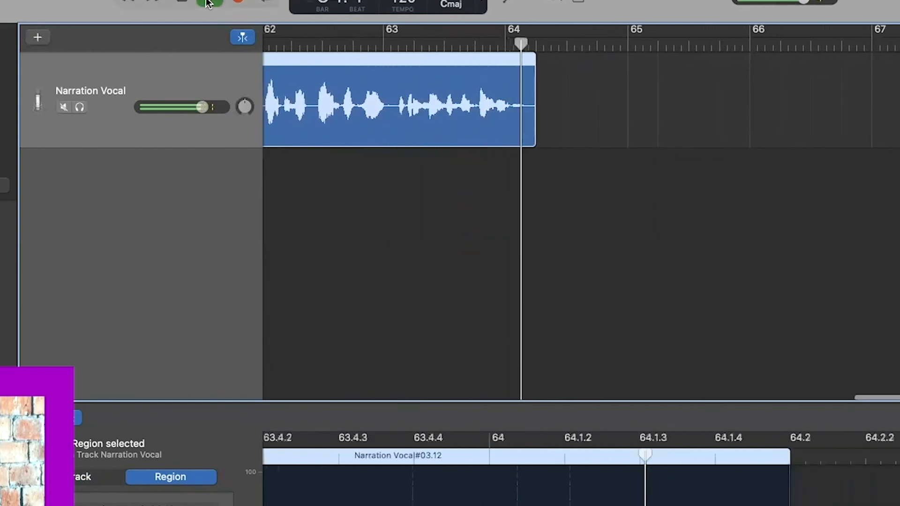
{"action": "left_click", "coordinate": [174, 2]}
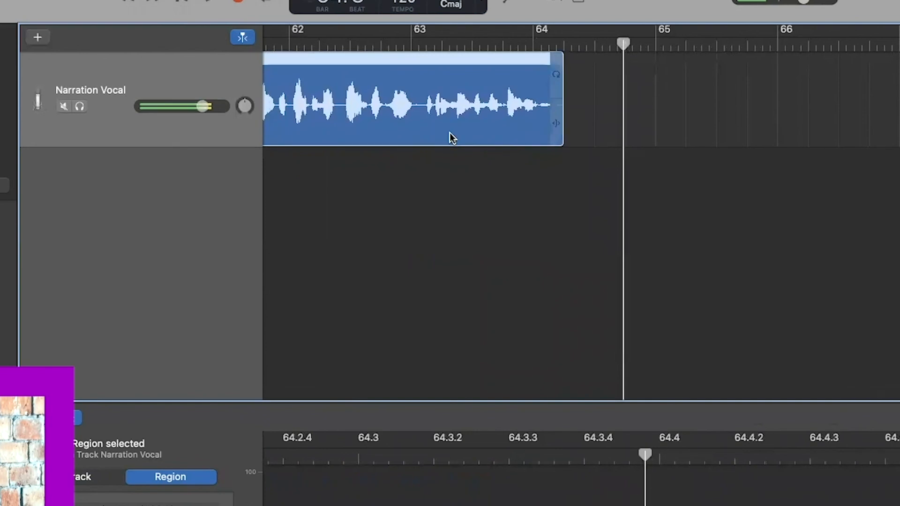
{"action": "scroll", "coordinate": [443, 133], "scroll_direction": "left", "scroll_amount": 5}
{"action": "scroll", "coordinate": [444, 133], "scroll_direction": "down", "scroll_amount": 10}
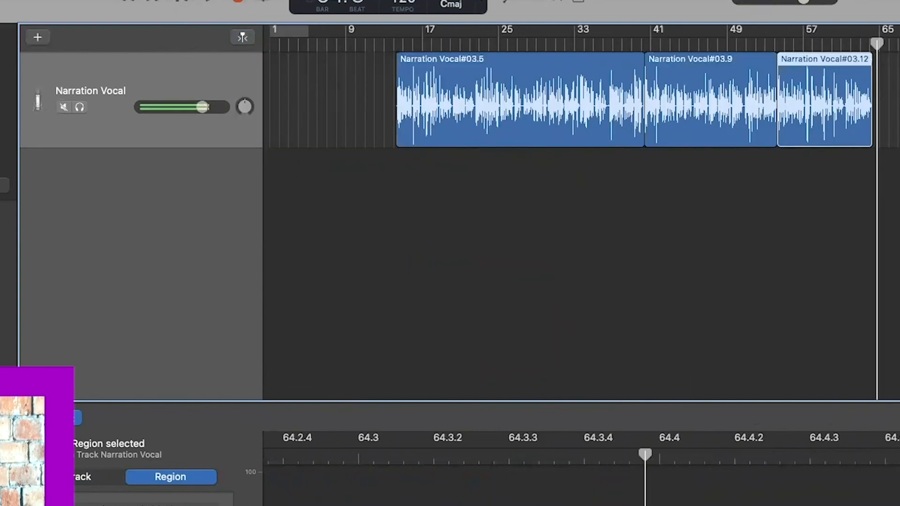
{"action": "left_click", "coordinate": [51, 0]}
- Export the song to disk as Power_Washing_VO, an MP3 at High Quality (192 kBit/s)
{"action": "left_click", "coordinate": [66, 82]}
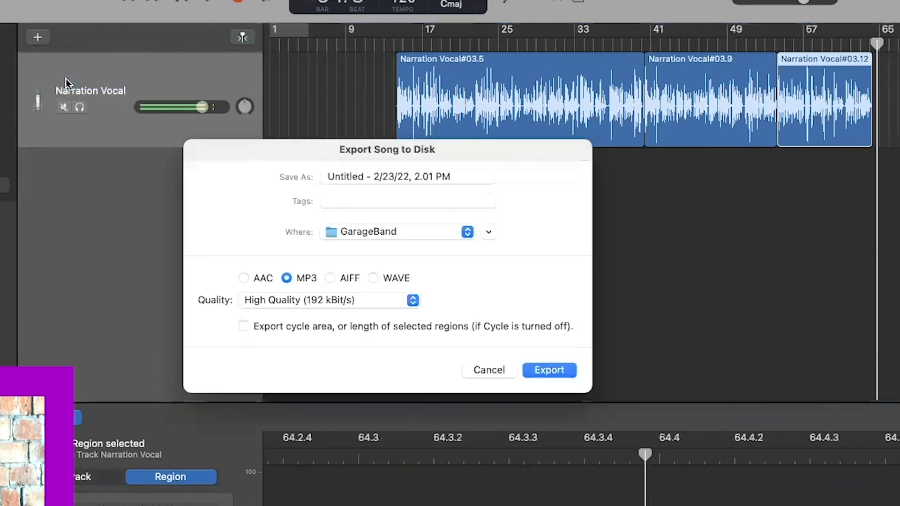
{"action": "left_click", "coordinate": [423, 175]}
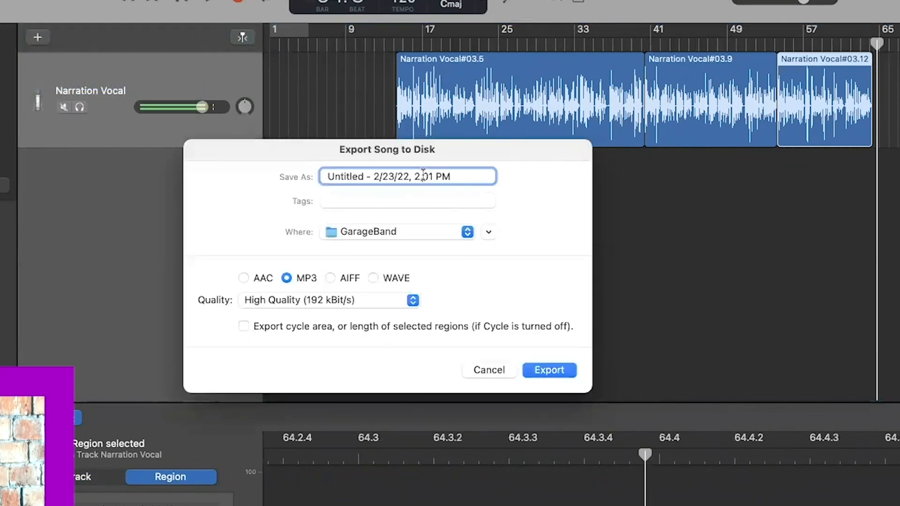
{"action": "left_click_drag", "start_coordinate": [468, 179], "coordinate": [308, 184]}
{"action": "type", "text": "Power_Washing_VO"}
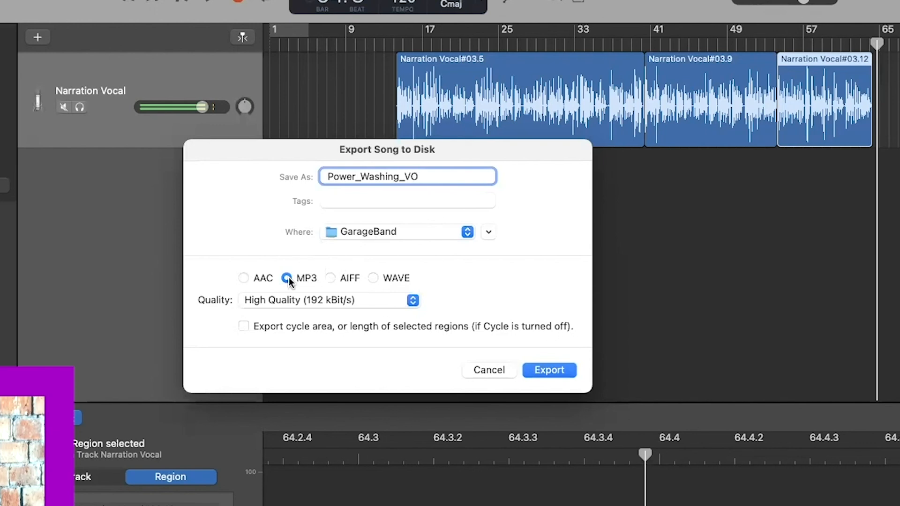
{"action": "left_click", "coordinate": [545, 371]}
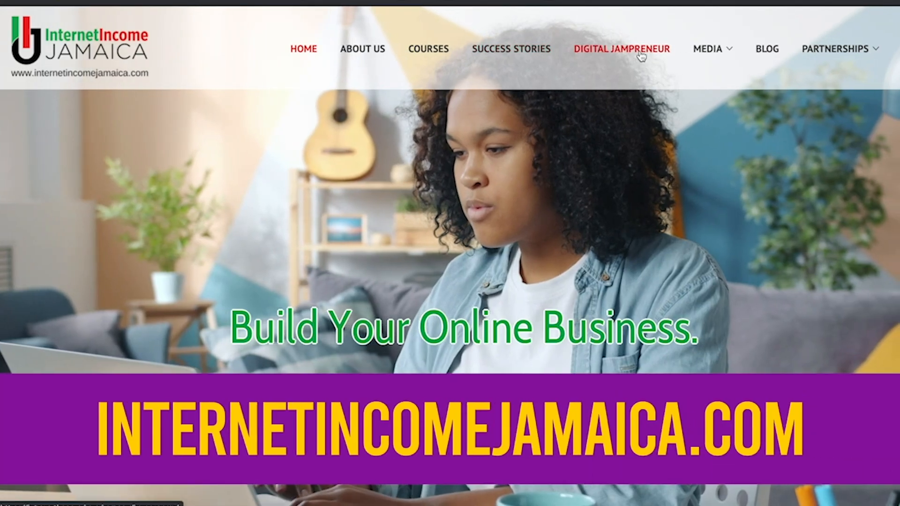
- Open the Digital Jampreneur episodes page and scroll through it
{"action": "left_click", "coordinate": [641, 56]}
{"action": "scroll", "coordinate": [277, 219], "scroll_direction": "down", "scroll_amount": 6}
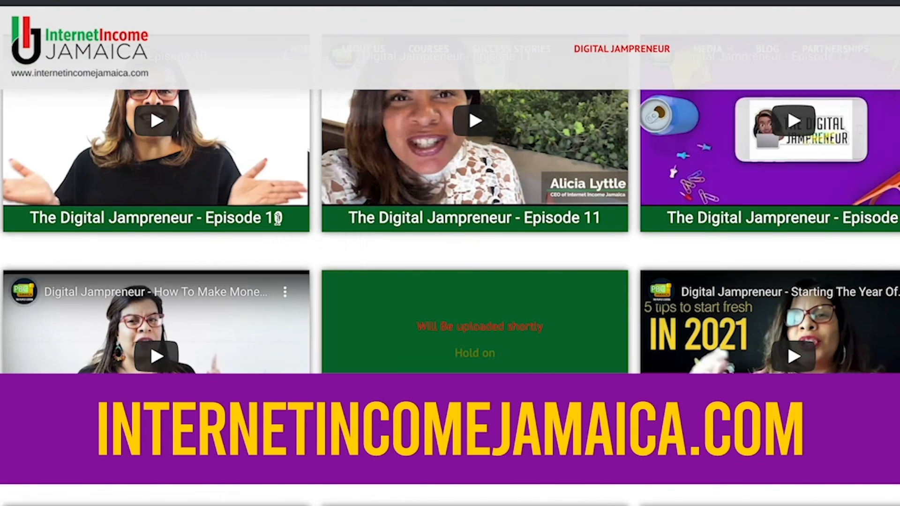
{"action": "scroll", "coordinate": [278, 219], "scroll_direction": "down", "scroll_amount": 5}
{"action": "scroll", "coordinate": [278, 219], "scroll_direction": "down", "scroll_amount": 5}
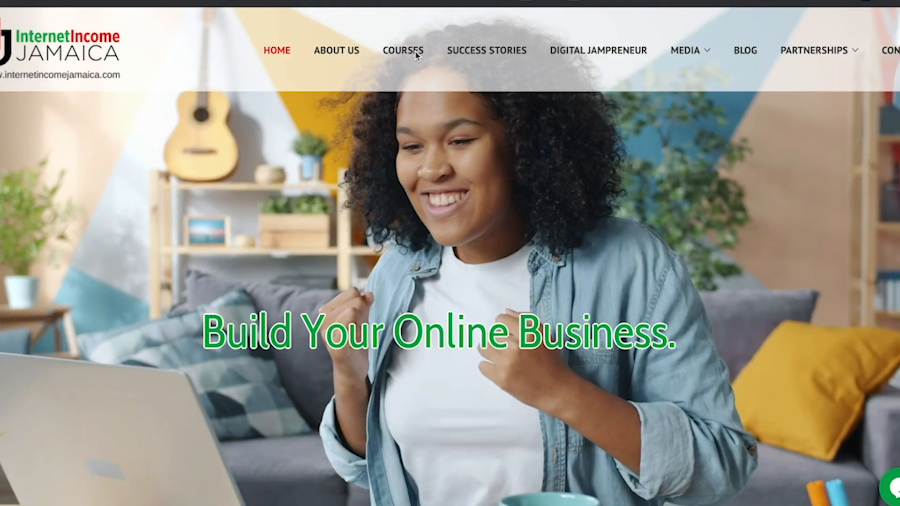
- Open the Courses page and scroll down to Voice Acting 101 and Video Creation Mastery
{"action": "left_click", "coordinate": [409, 55]}
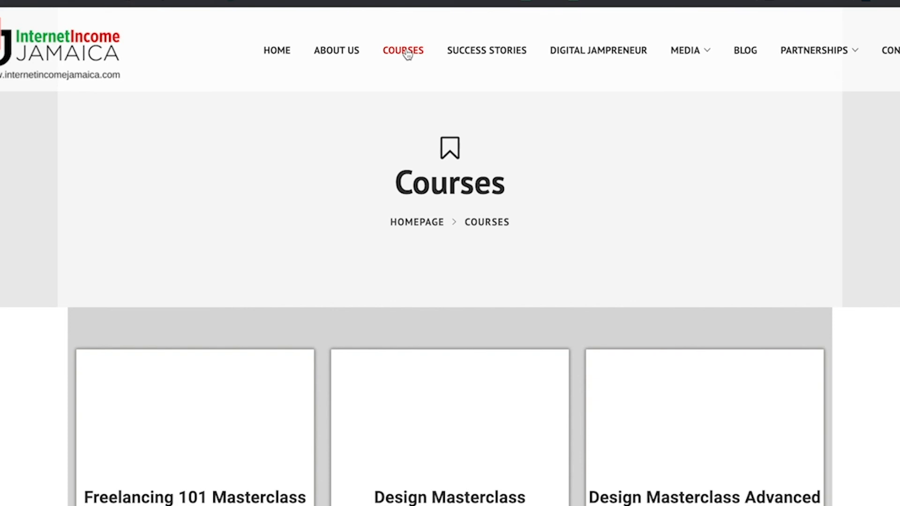
{"action": "scroll", "coordinate": [466, 150], "scroll_direction": "down", "scroll_amount": 10}
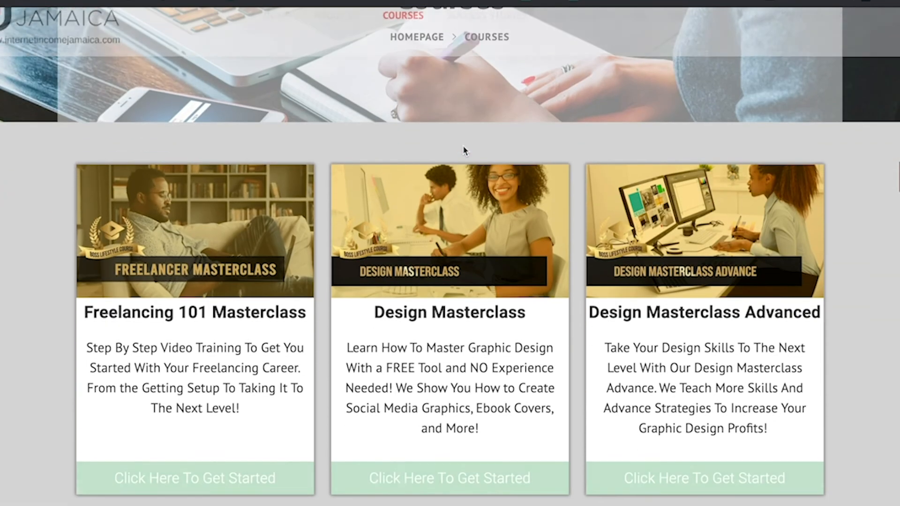
{"action": "scroll", "coordinate": [464, 150], "scroll_direction": "down", "scroll_amount": 10}
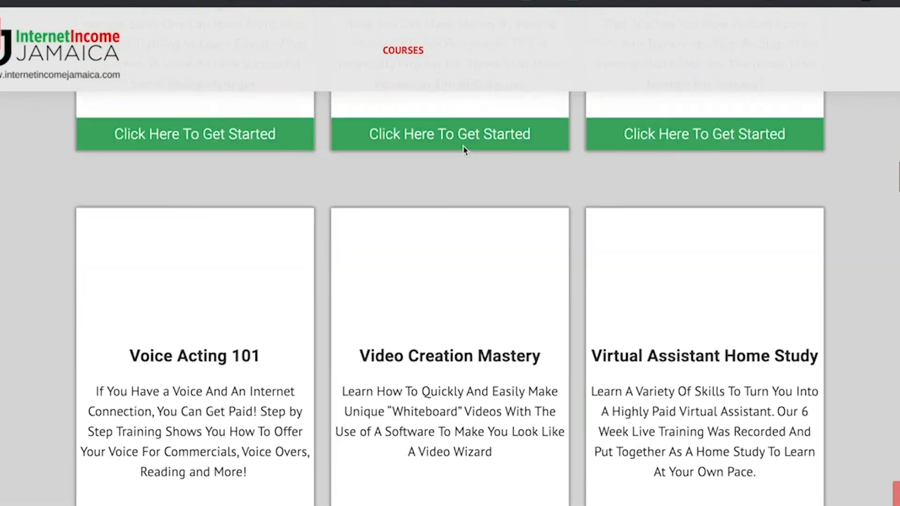
{"action": "scroll", "coordinate": [464, 150], "scroll_direction": "down", "scroll_amount": 1}
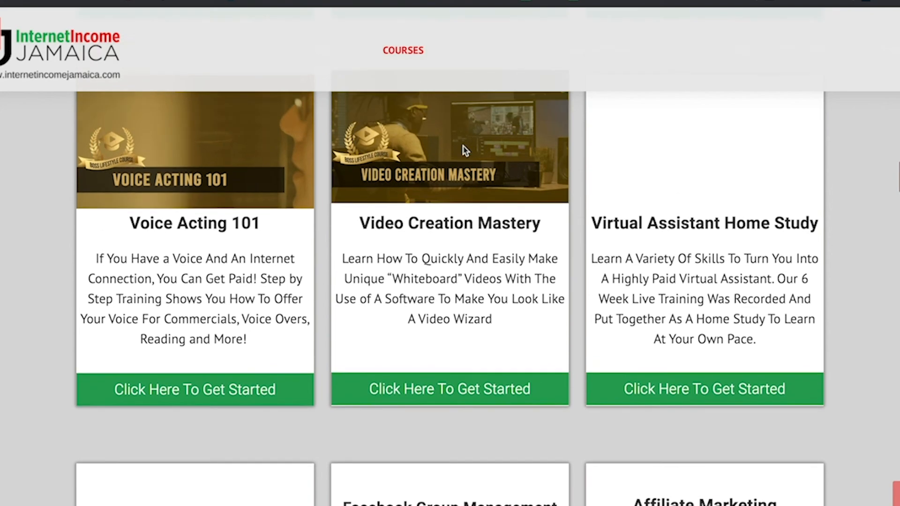